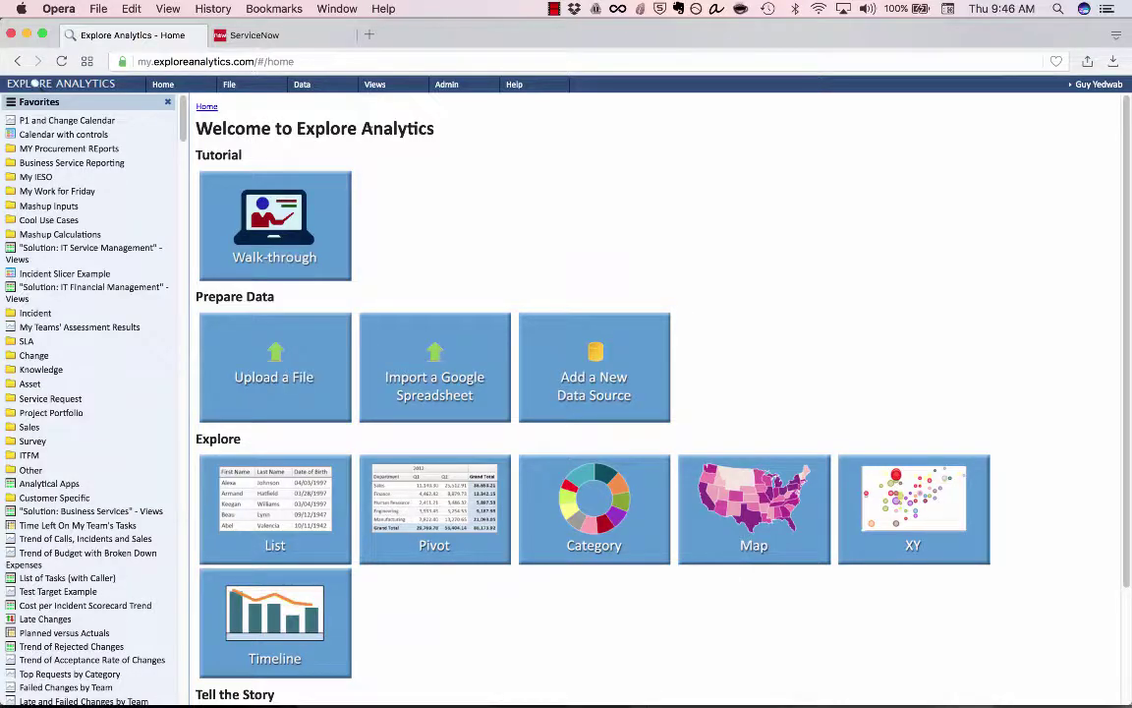
# Start a new view using the ServiceNow data source and the Incident table
pyautogui.click(244, 90)
pyautogui.click(250, 106)
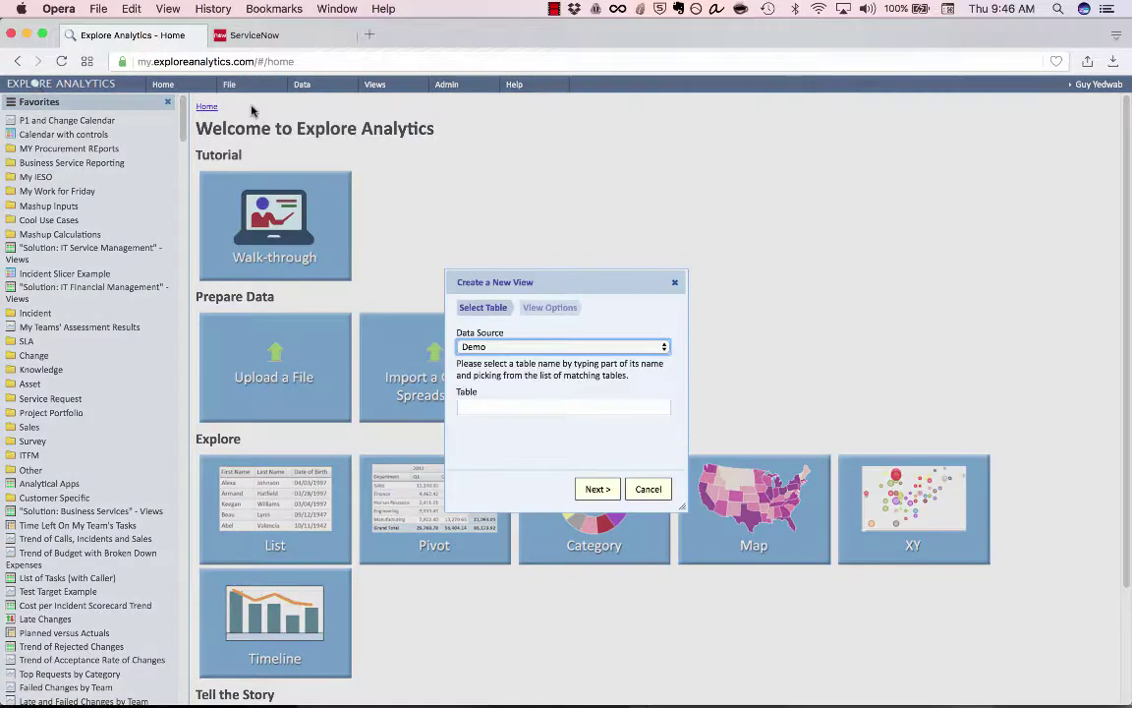
pyautogui.click(580, 346)
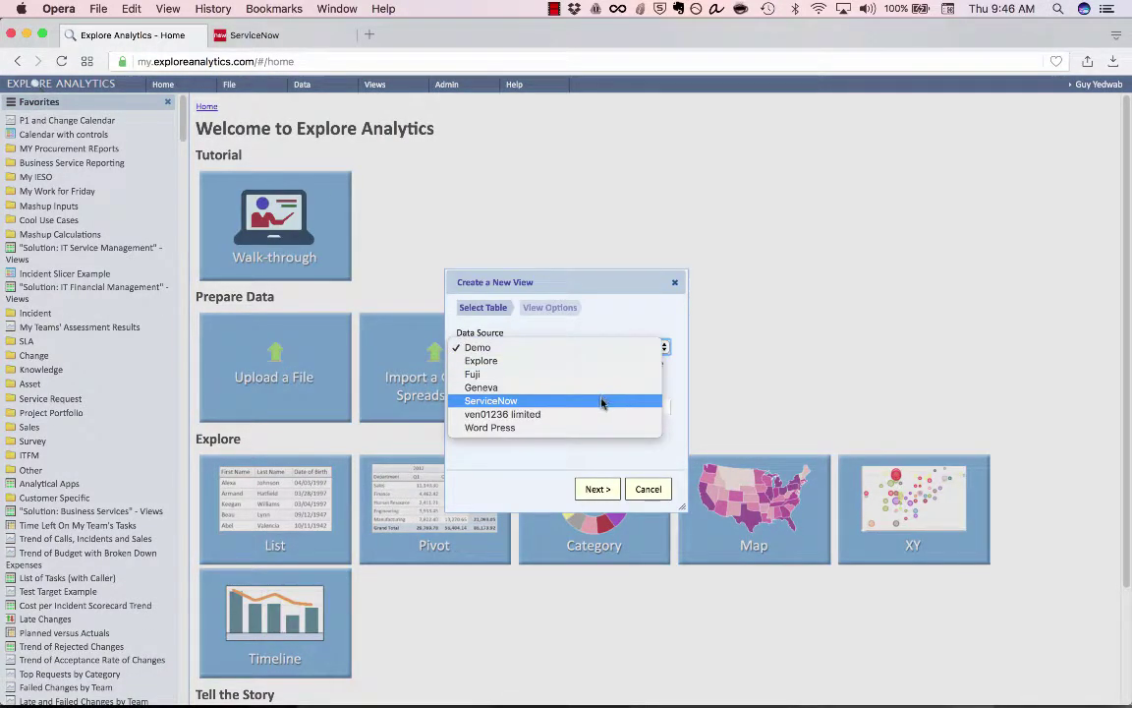
pyautogui.click(596, 399)
pyautogui.click(584, 404)
pyautogui.write('inc')
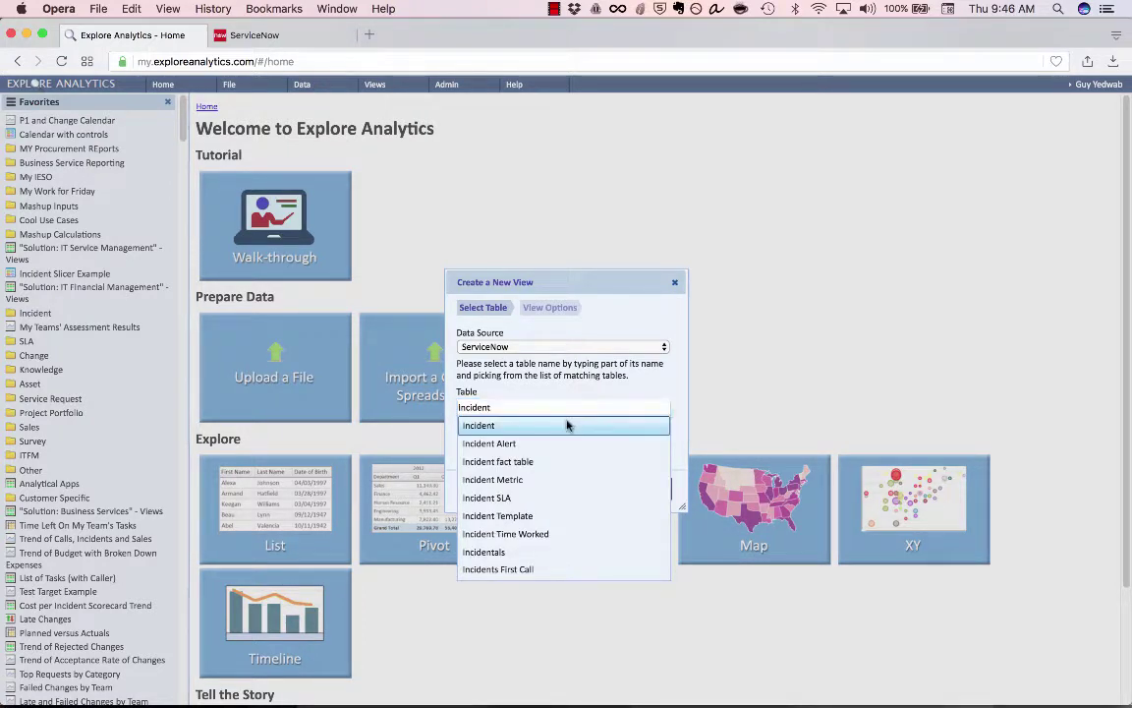
pyautogui.click(566, 424)
pyautogui.click(597, 490)
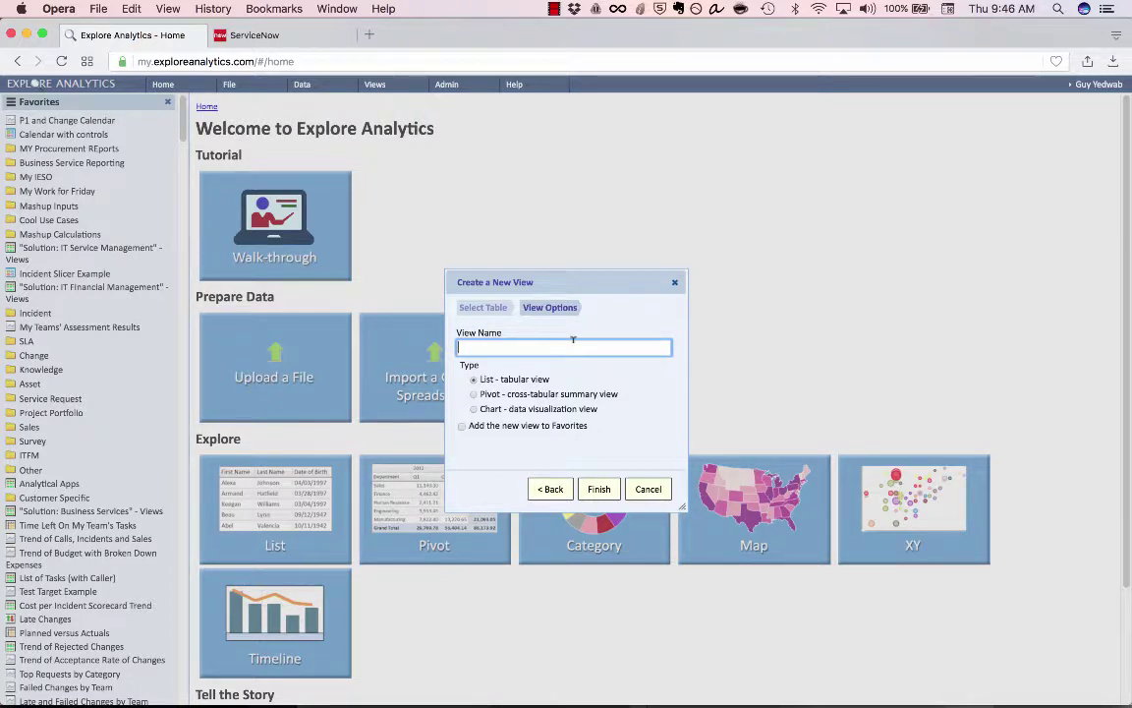
# Name the view 'Incidents by Asset Model', make it a pivot, and finish creating it
pyautogui.write('Incidents by Asset Model')
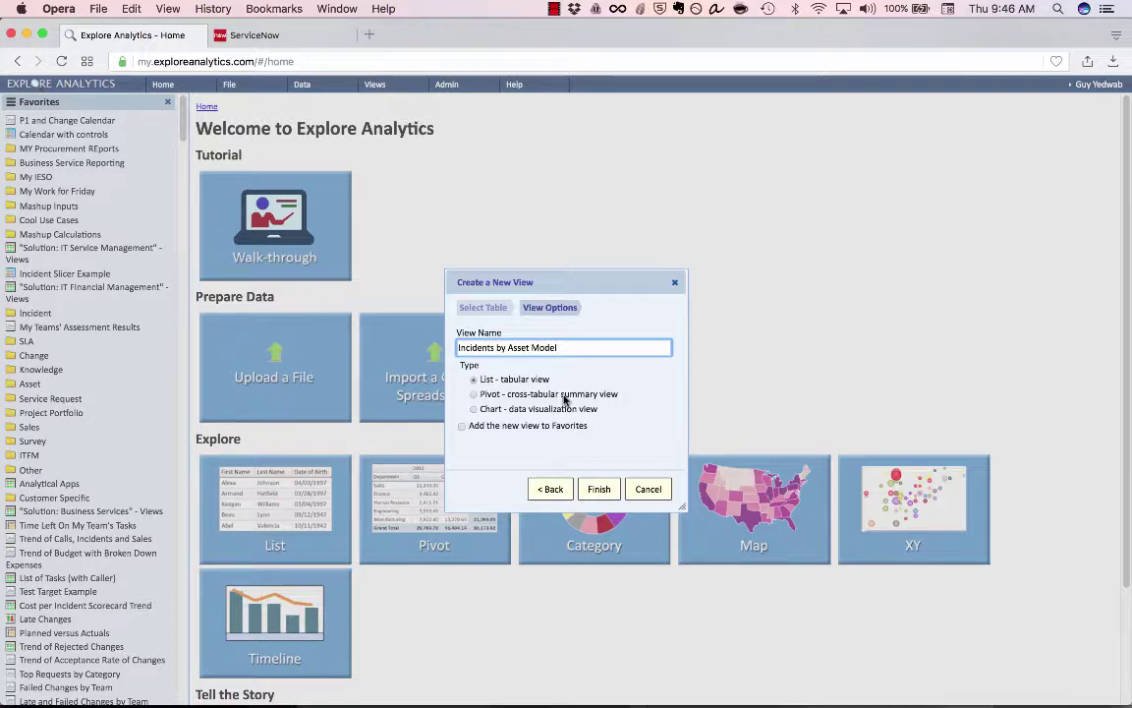
pyautogui.click(566, 395)
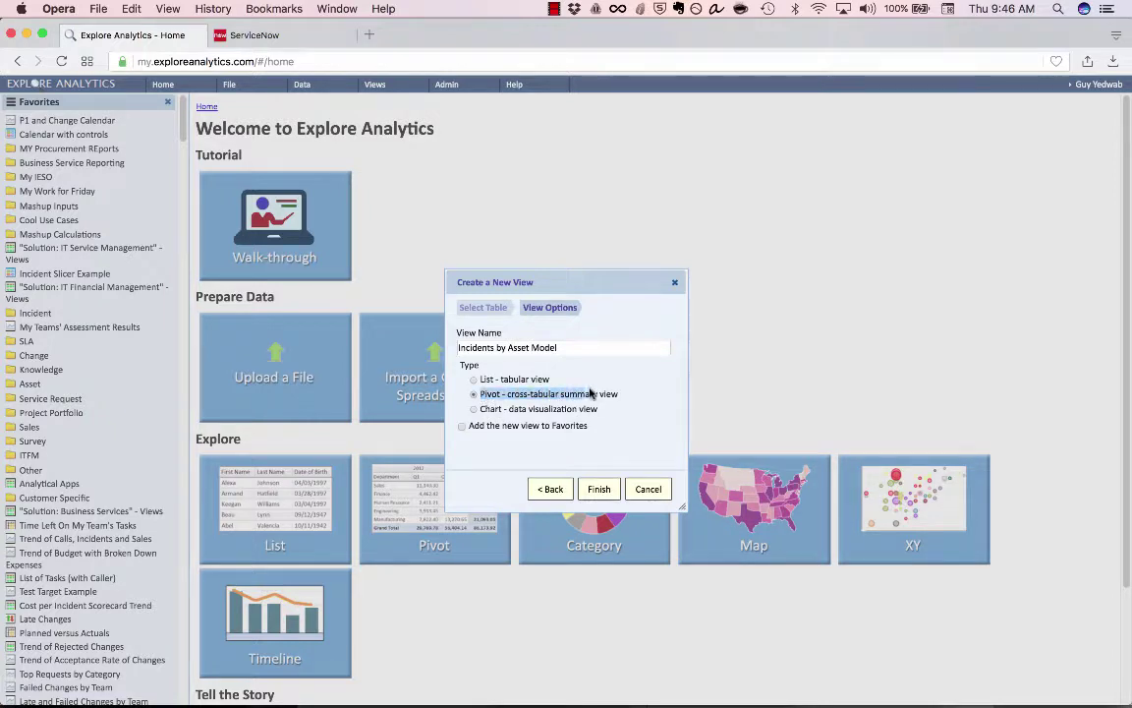
pyautogui.click(601, 488)
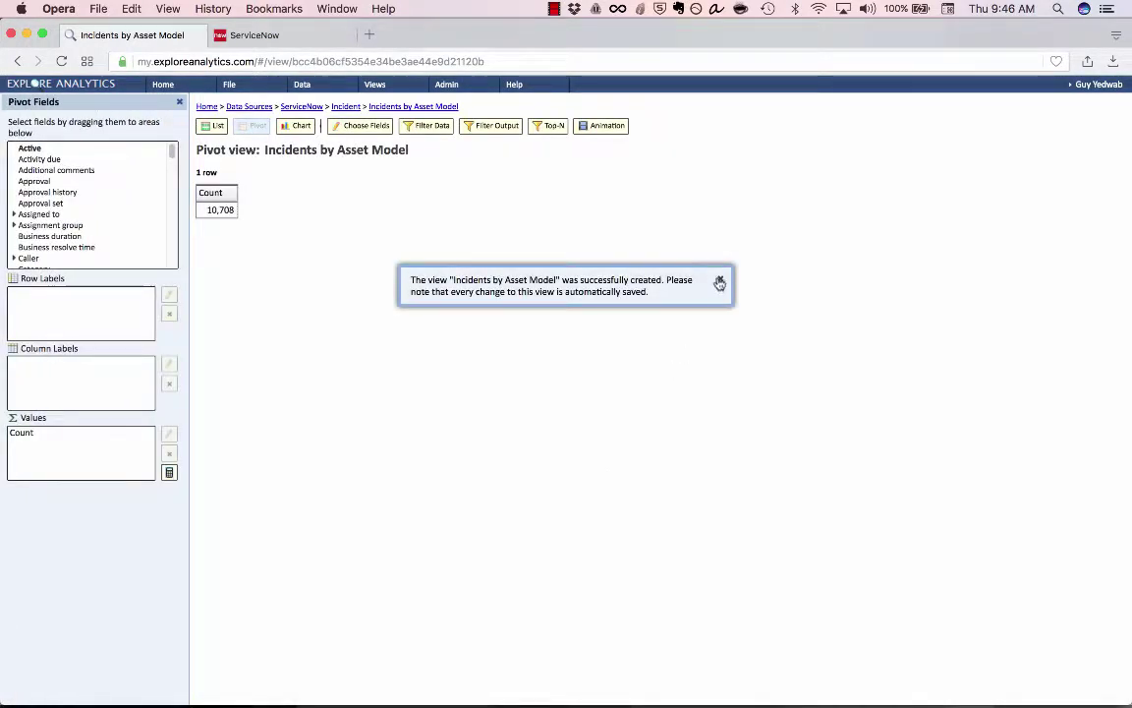
# Put Configuration Item > Asset > Asset Model into Row Labels, giving 59 asset-model rows
pyautogui.click(721, 283)
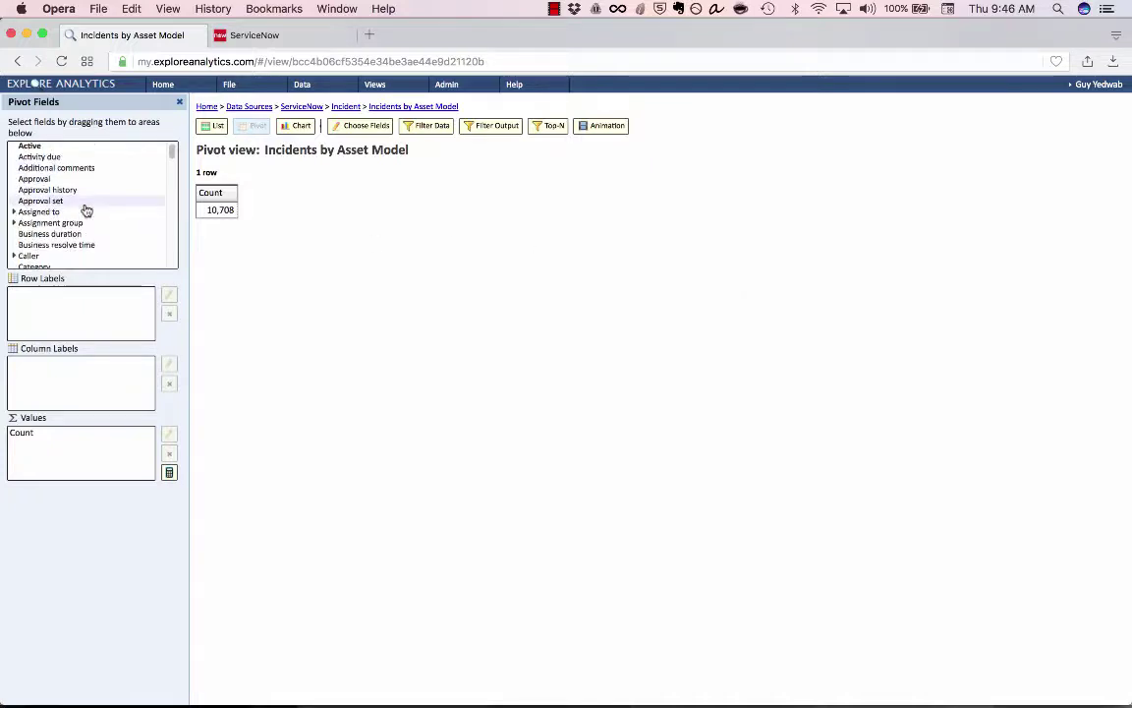
pyautogui.scroll(-5, 84, 210)
pyautogui.click(15, 196)
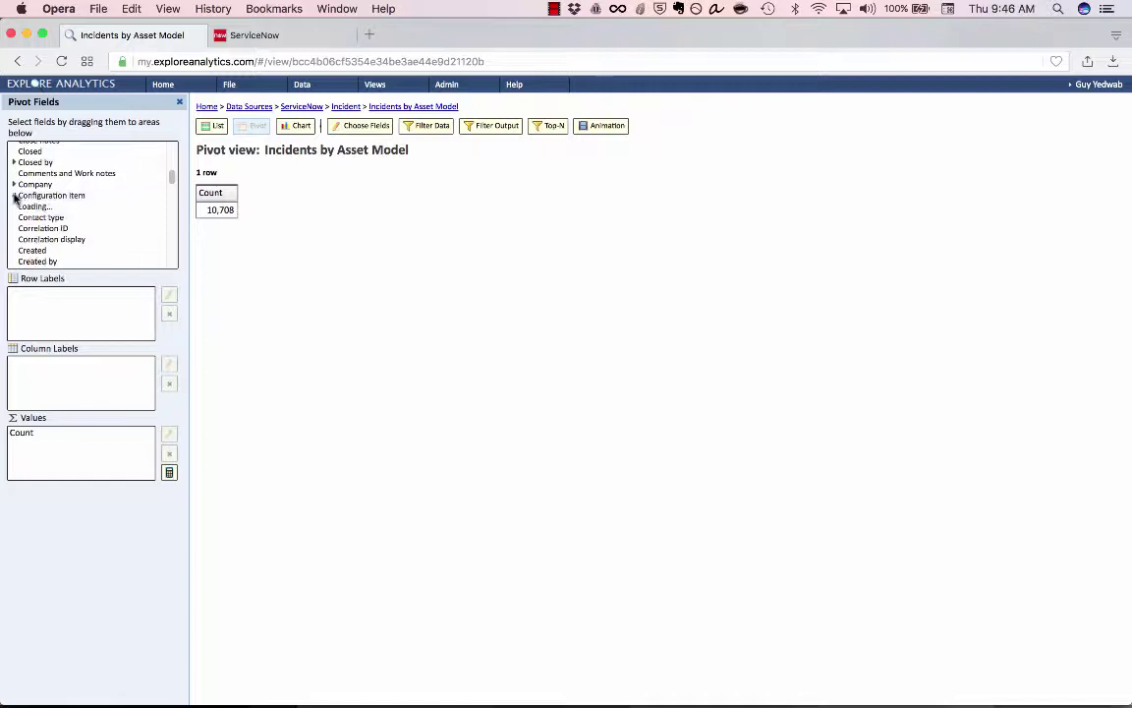
pyautogui.click(23, 202)
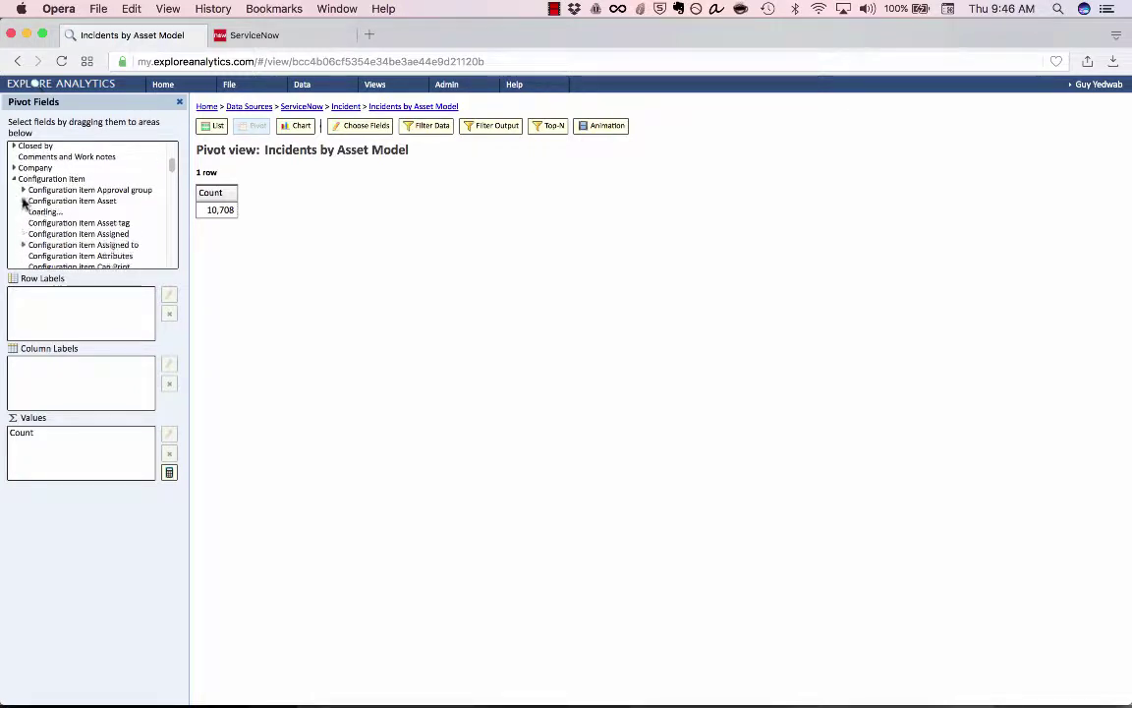
pyautogui.scroll(-4, 96, 215)
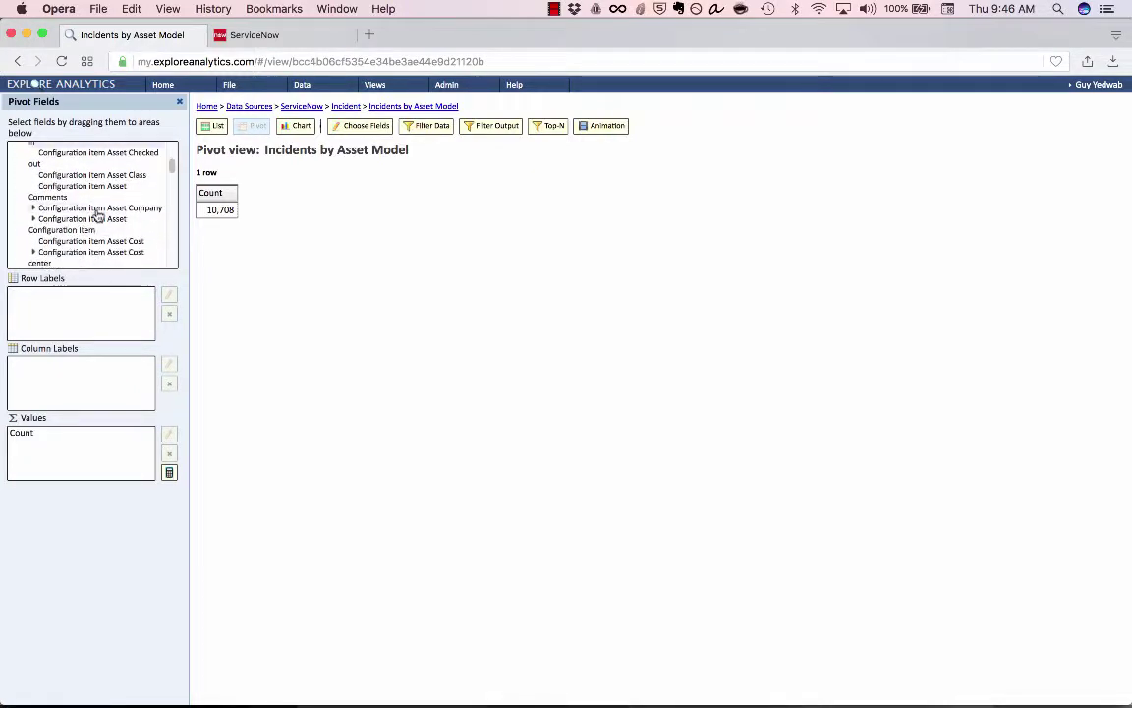
pyautogui.scroll(-5, 97, 215)
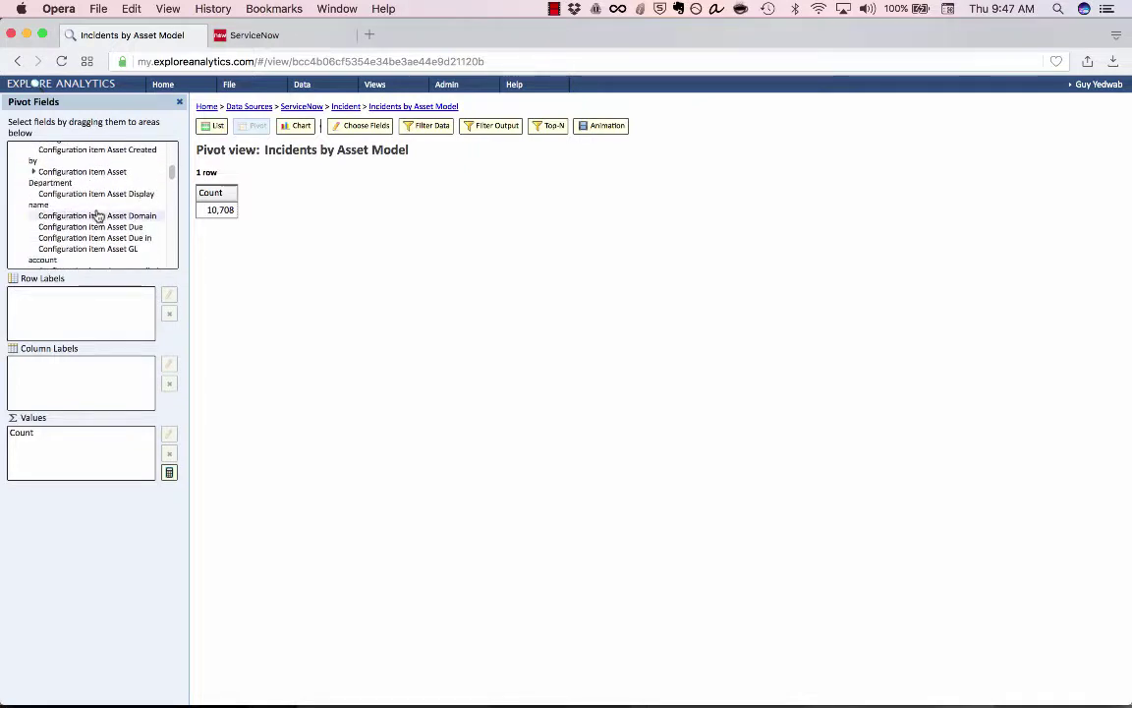
pyautogui.scroll(-2, 96, 219)
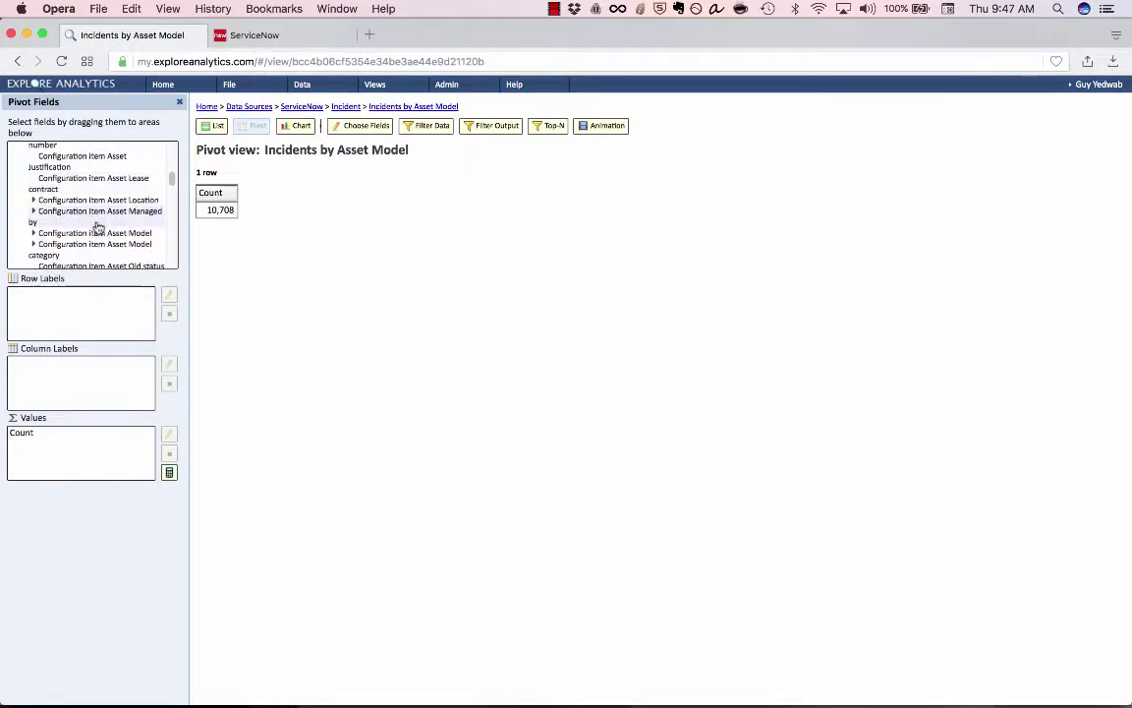
pyautogui.moveTo(103, 238); pyautogui.dragTo(36, 327)
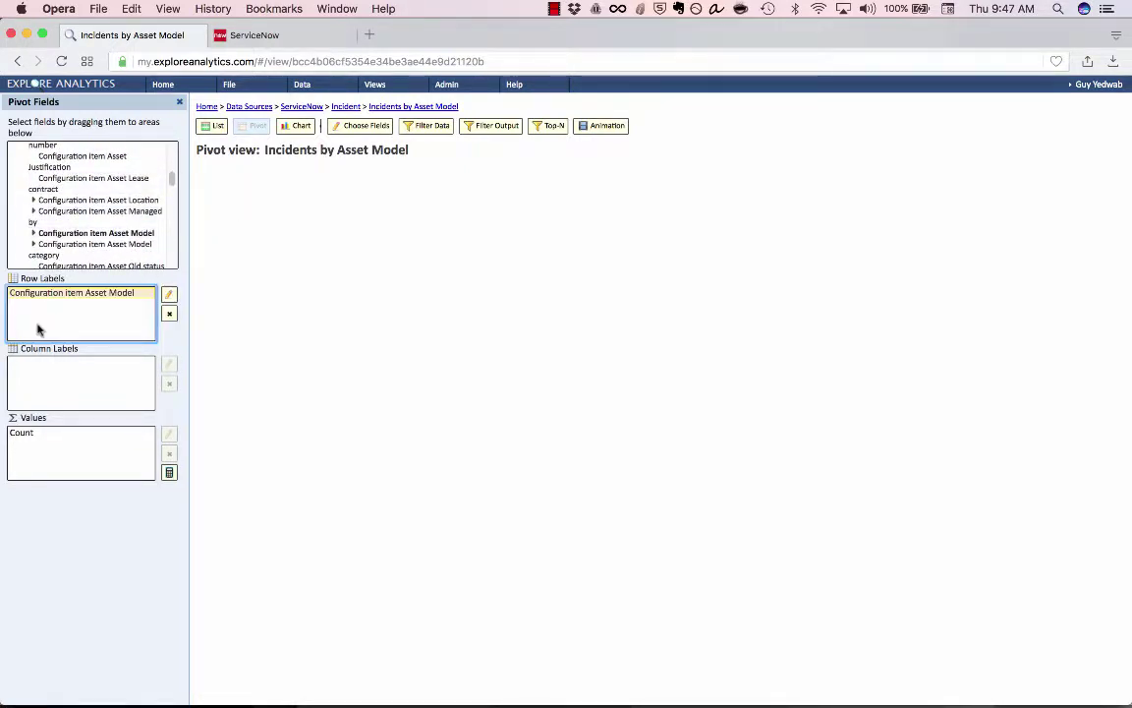
pyautogui.scroll(-5, 40, 202)
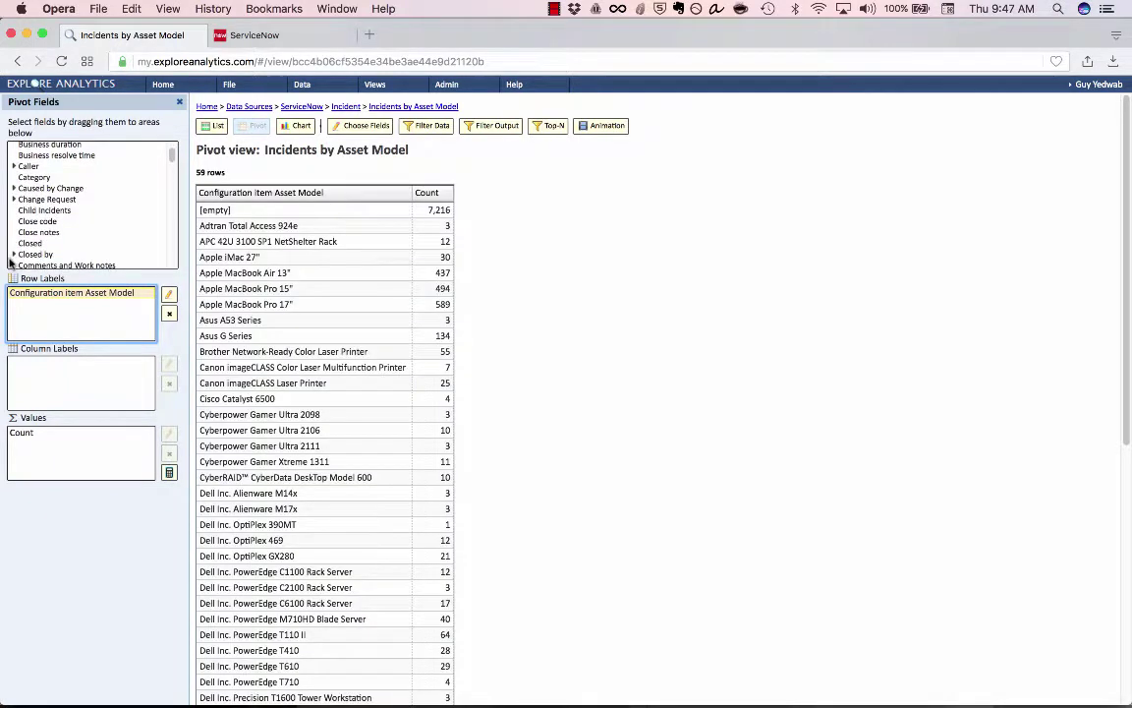
pyautogui.click(14, 209)
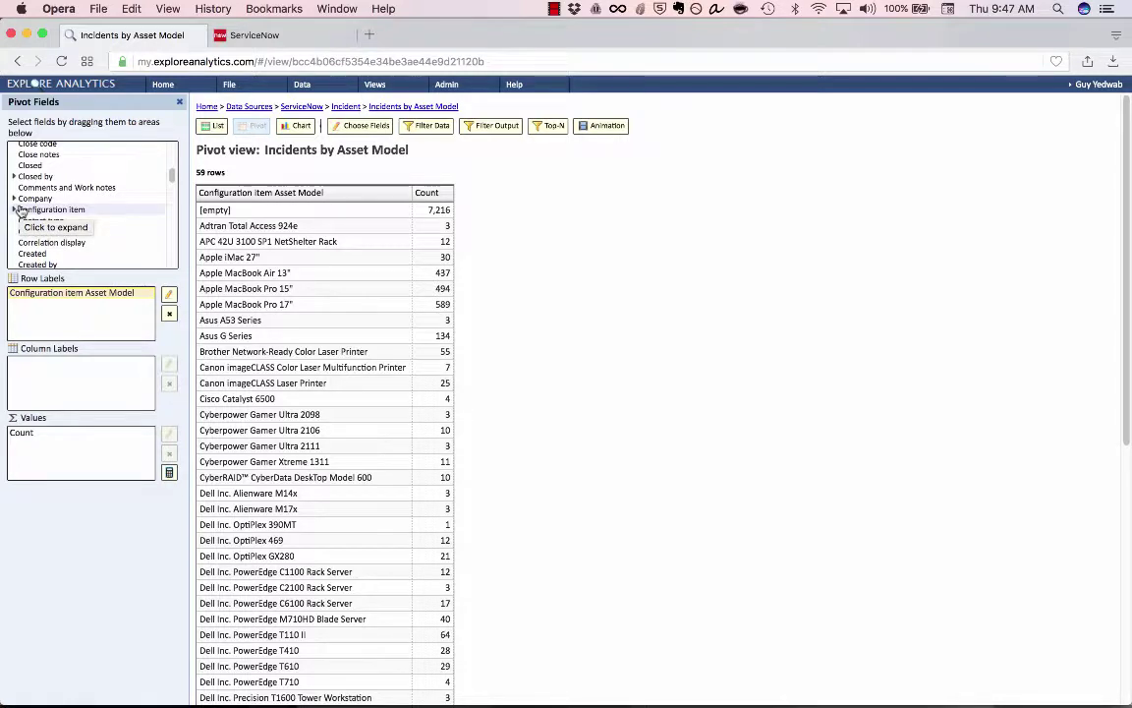
pyautogui.scroll(4, 67, 211)
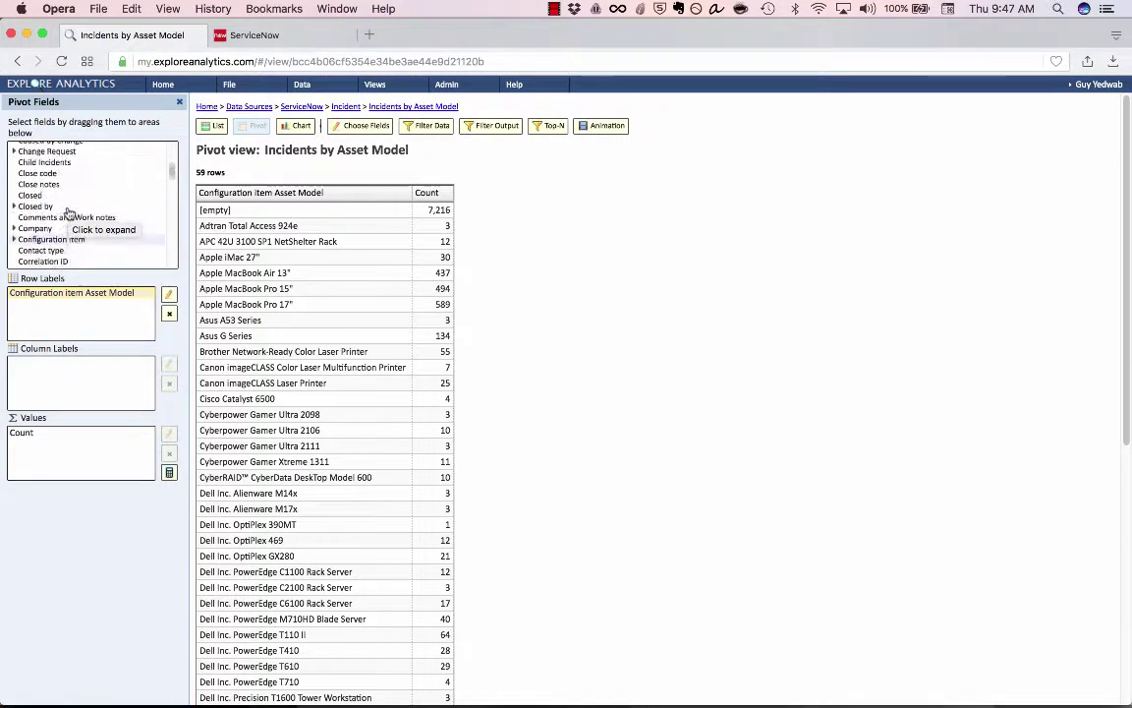
# Add Opened grouped by Year and Month, then Priority, to Row Labels, giving 1,932 rows
pyautogui.scroll(-10, 68, 212)
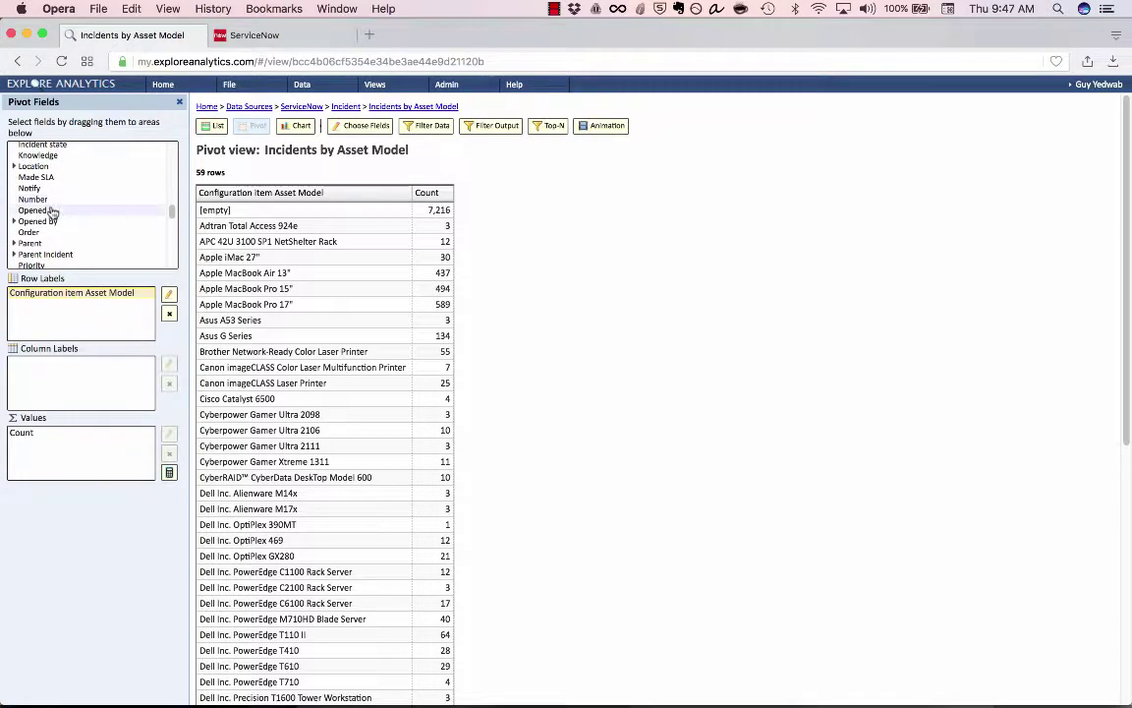
pyautogui.moveTo(50, 210); pyautogui.dragTo(33, 295)
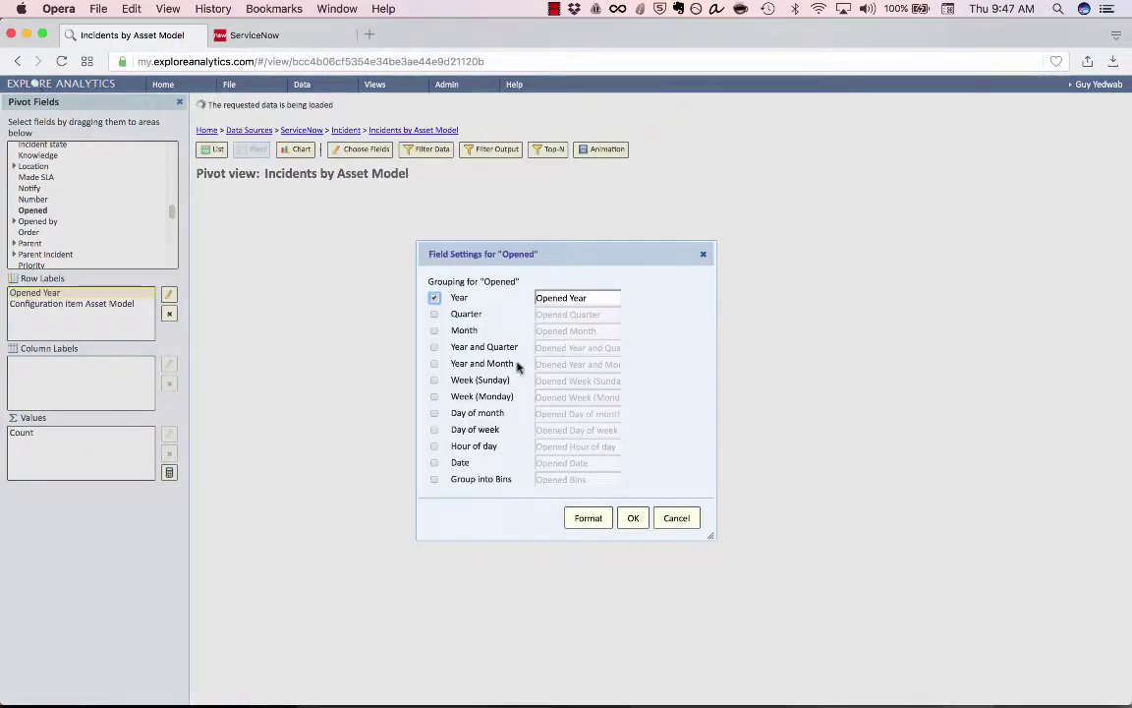
pyautogui.click(435, 298)
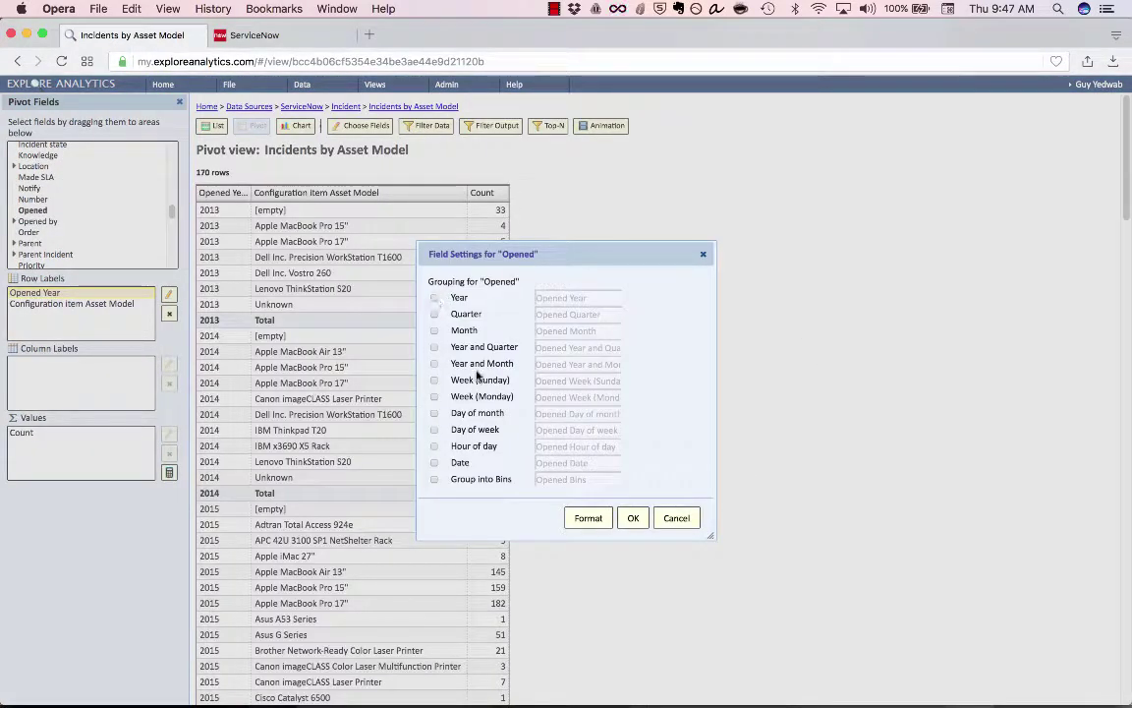
pyautogui.click(434, 363)
pyautogui.click(632, 519)
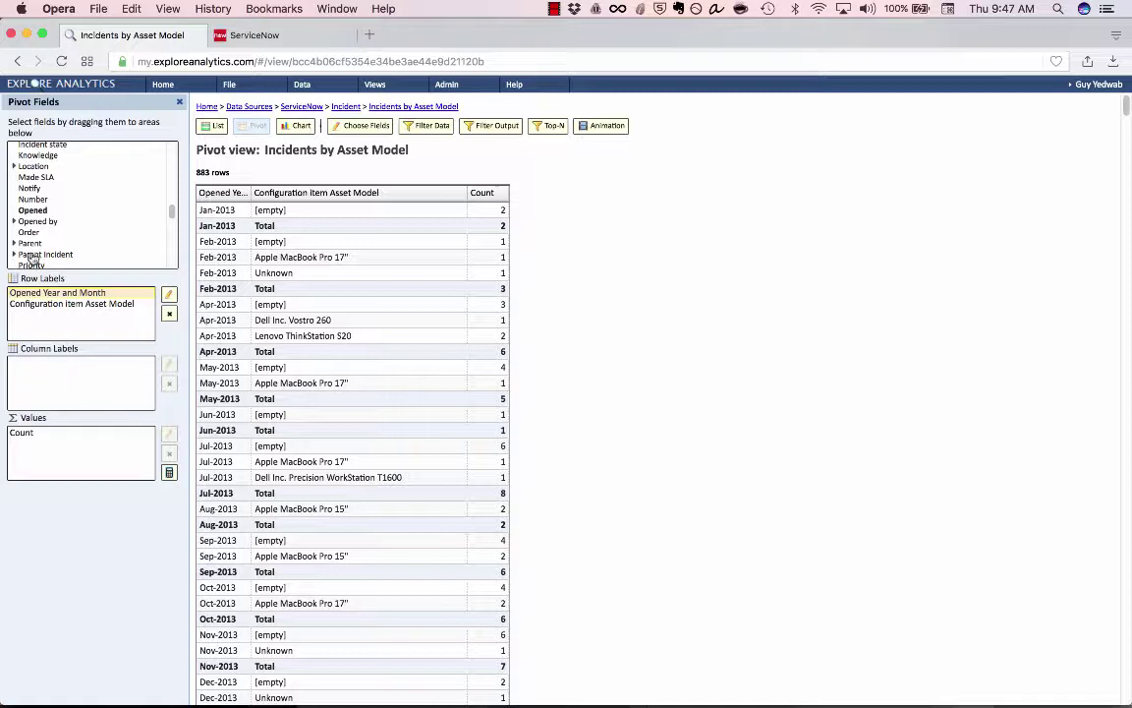
pyautogui.scroll(-2, 39, 228)
pyautogui.moveTo(49, 228); pyautogui.dragTo(39, 312)
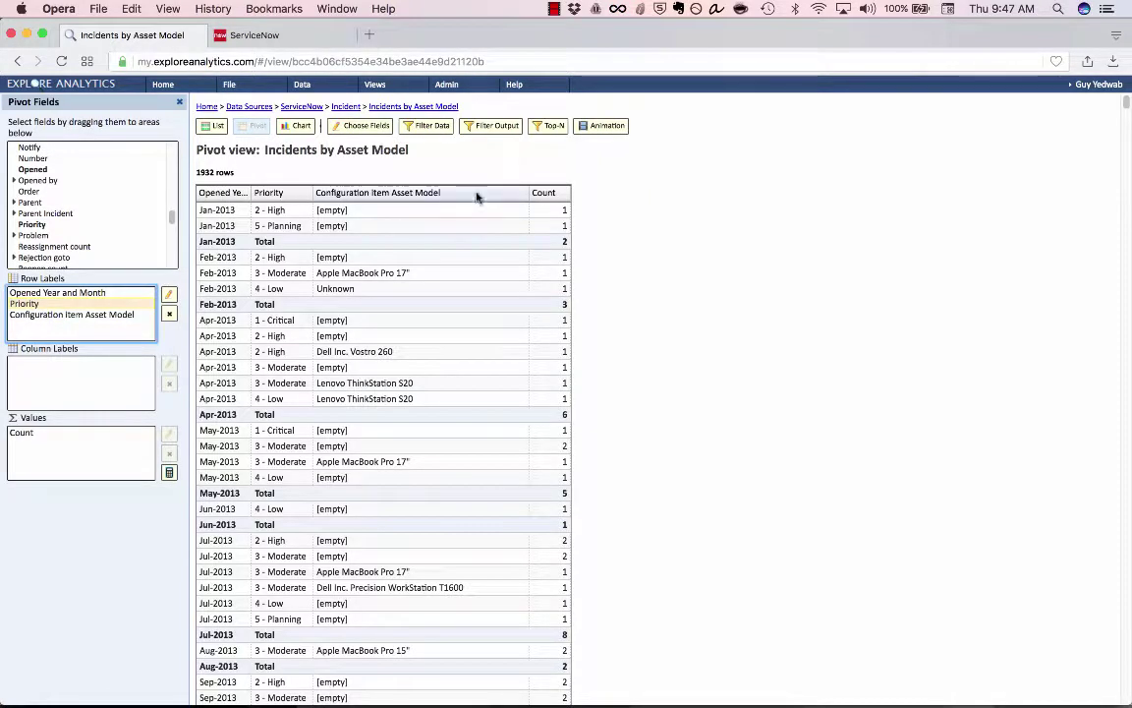
# Add a filter keeping incidents Opened during the last 12 months
pyautogui.click(432, 126)
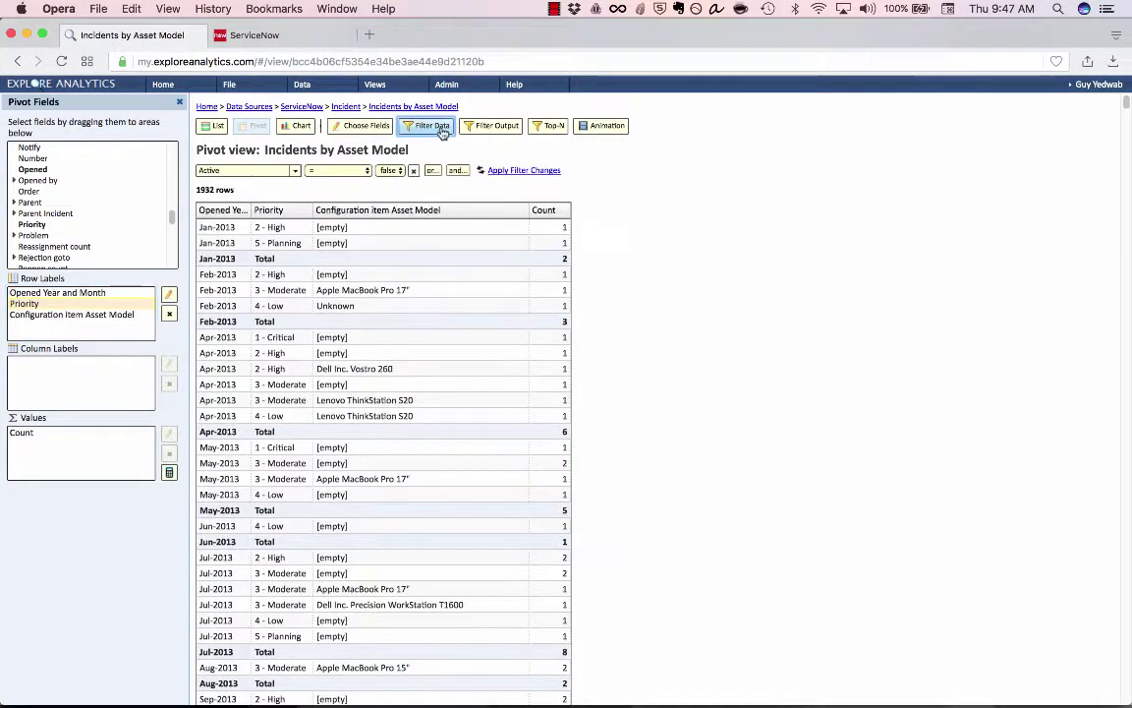
pyautogui.click(253, 172)
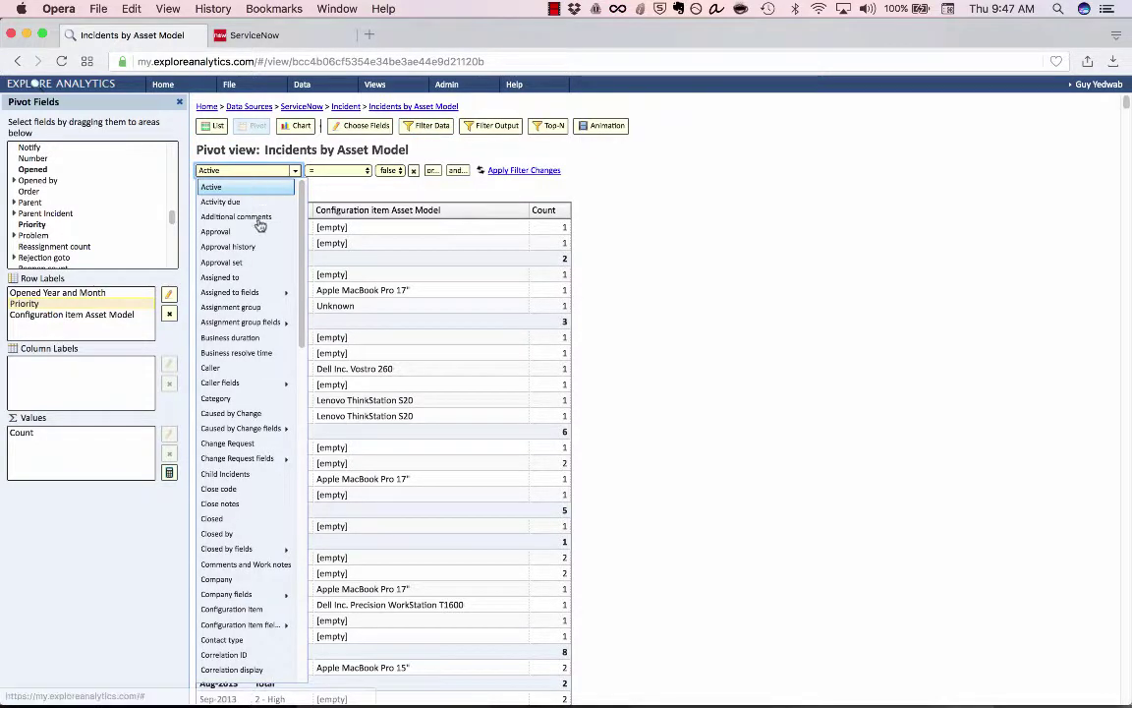
pyautogui.scroll(-15, 260, 246)
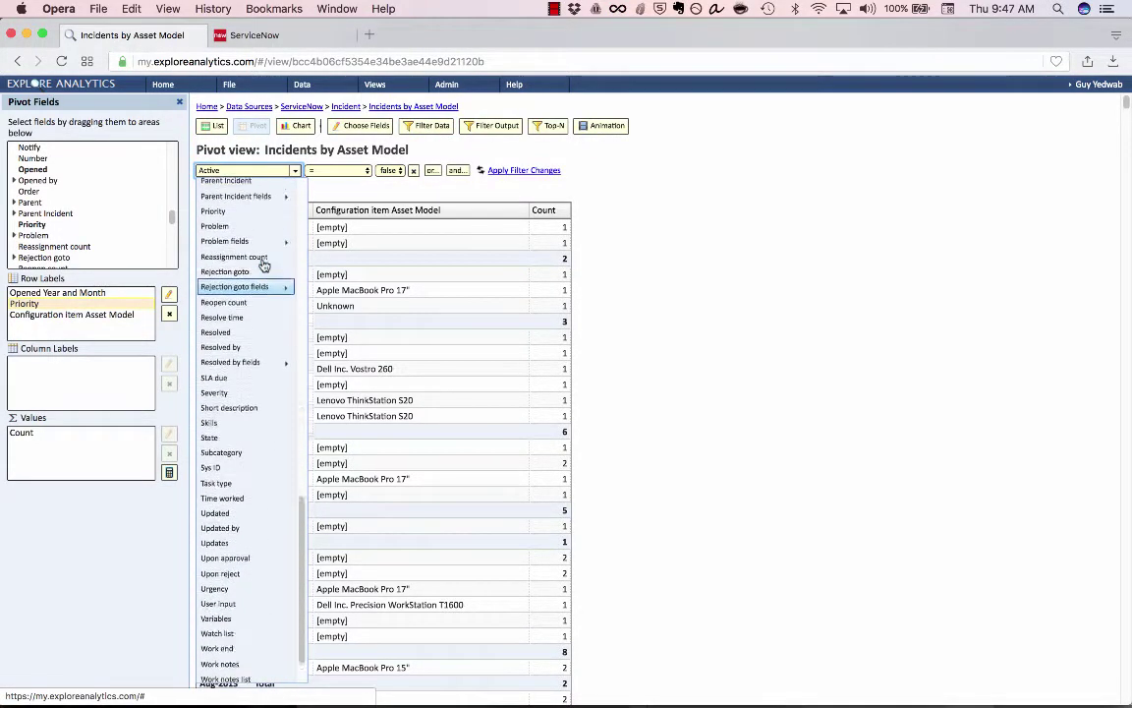
pyautogui.scroll(5, 258, 246)
pyautogui.click(251, 222)
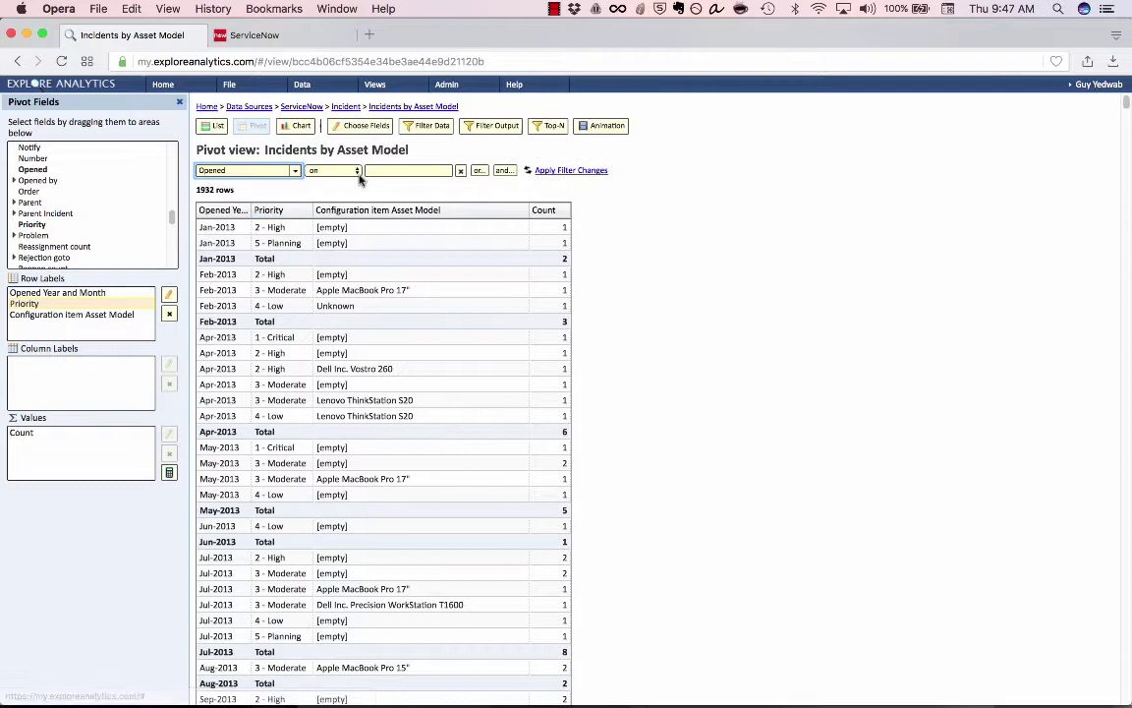
pyautogui.click(356, 173)
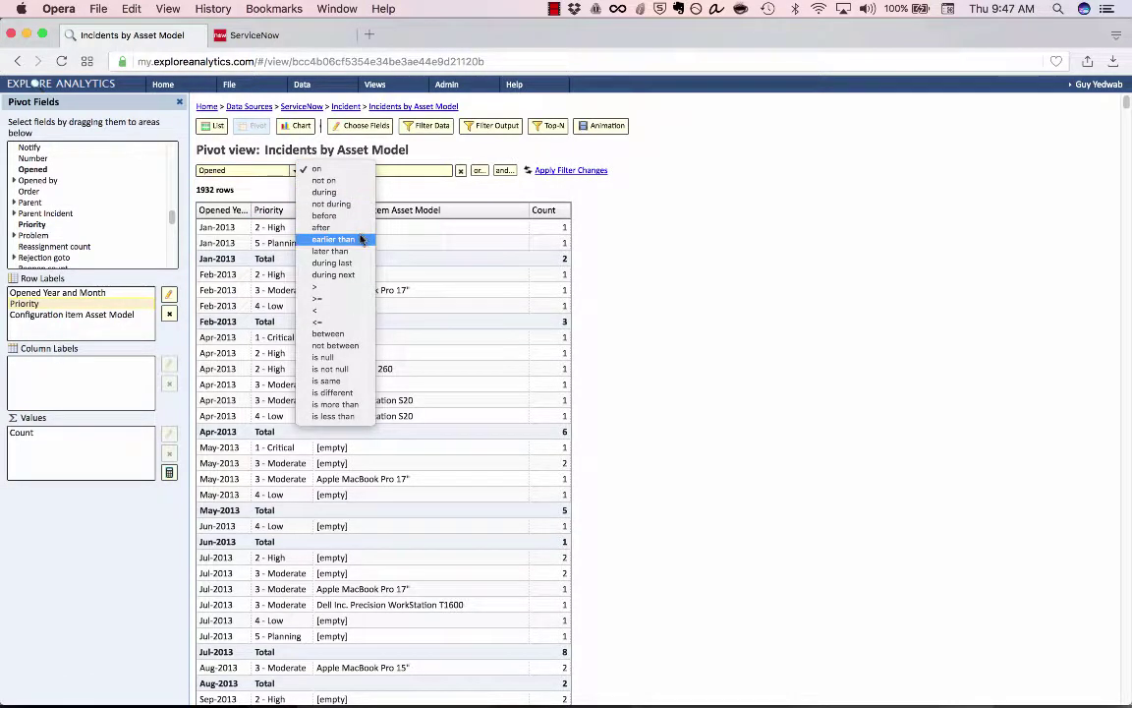
pyautogui.click(334, 263)
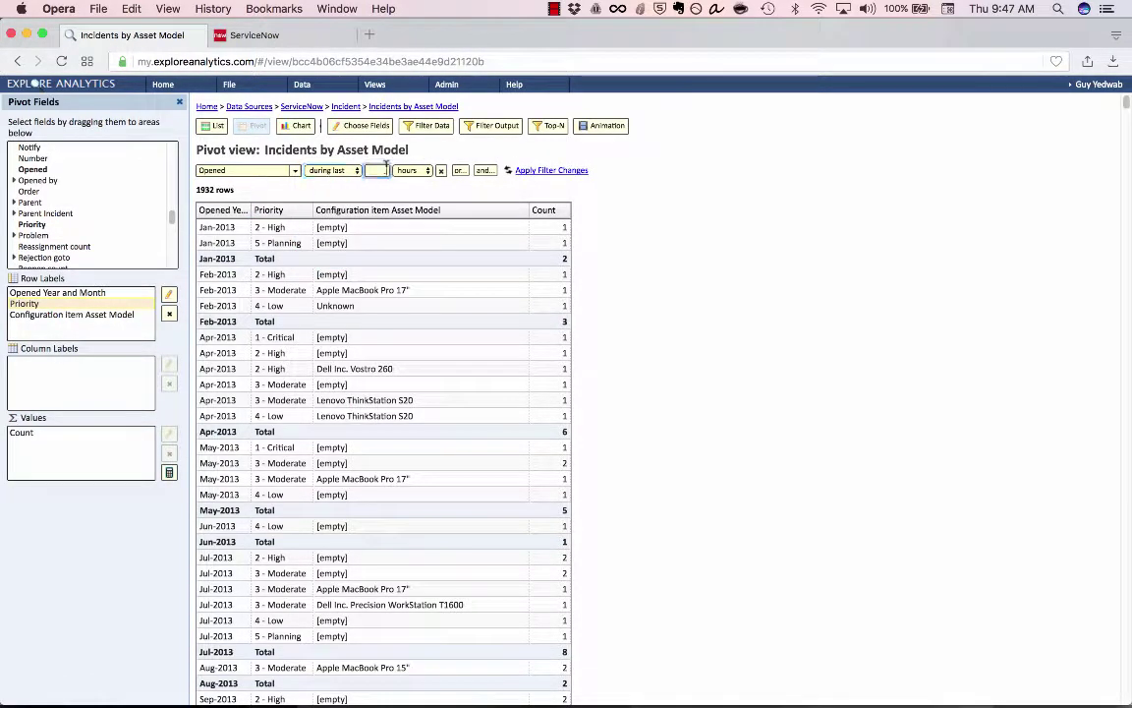
pyautogui.click(383, 169)
pyautogui.write('12')
pyautogui.click(411, 170)
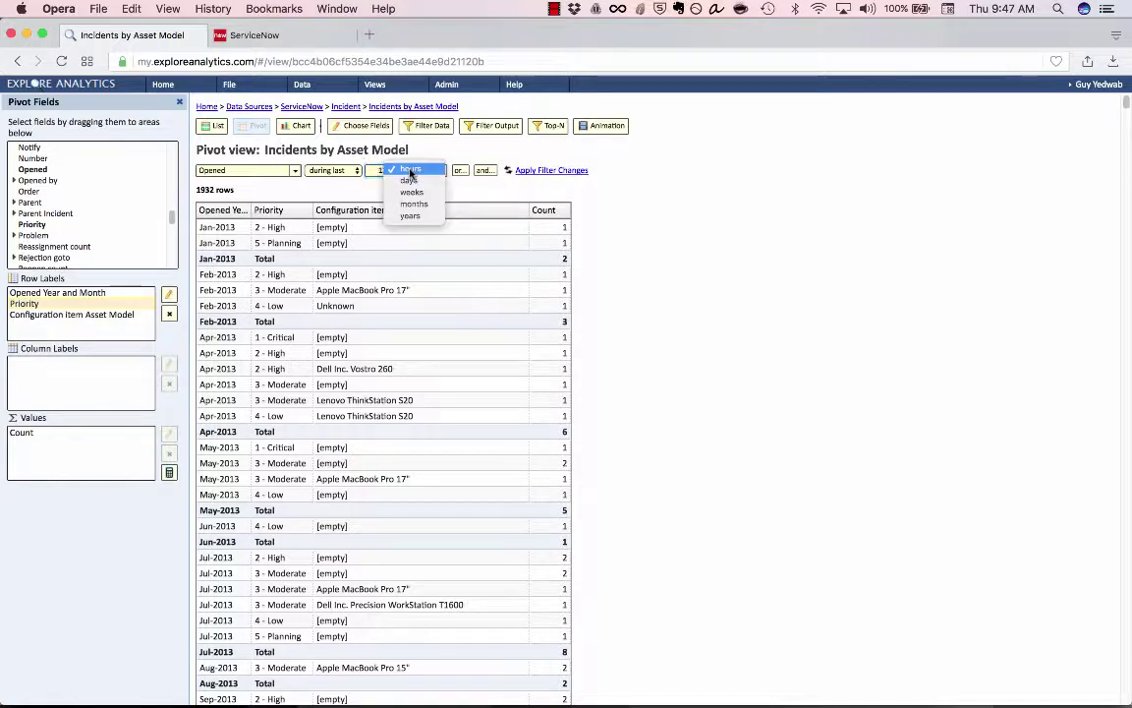
pyautogui.click(401, 203)
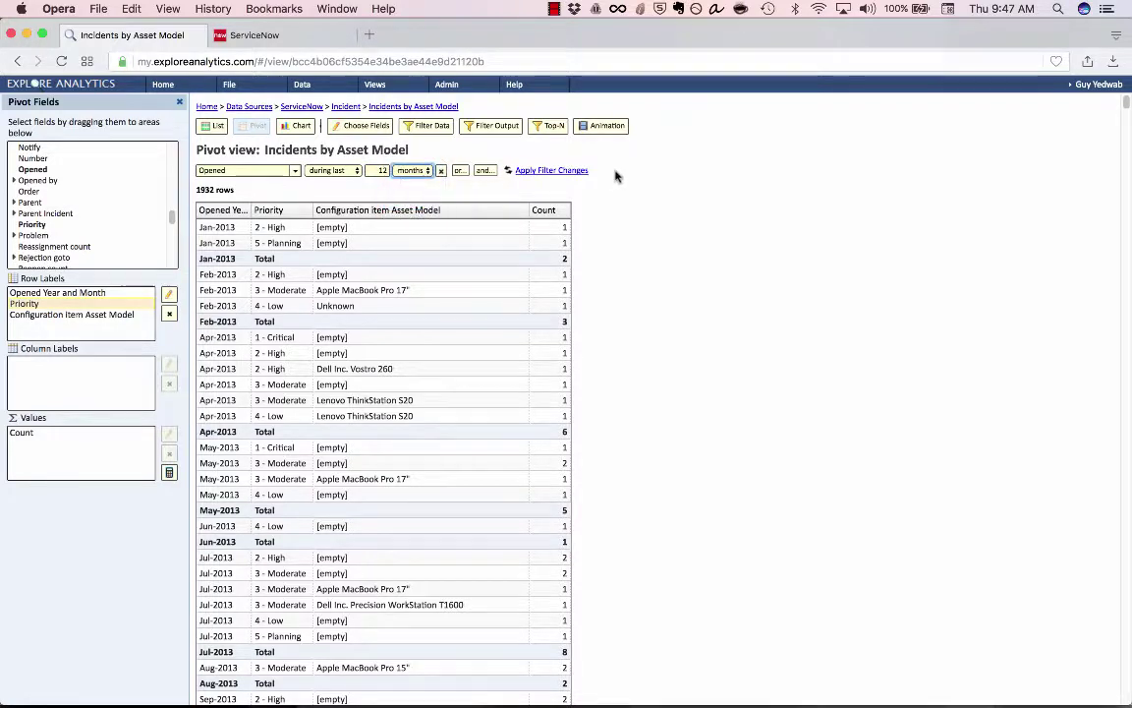
# Add an 'and' condition requiring Configuration Item Asset Model is not empty, then apply the filters
pyautogui.click(484, 170)
pyautogui.click(311, 188)
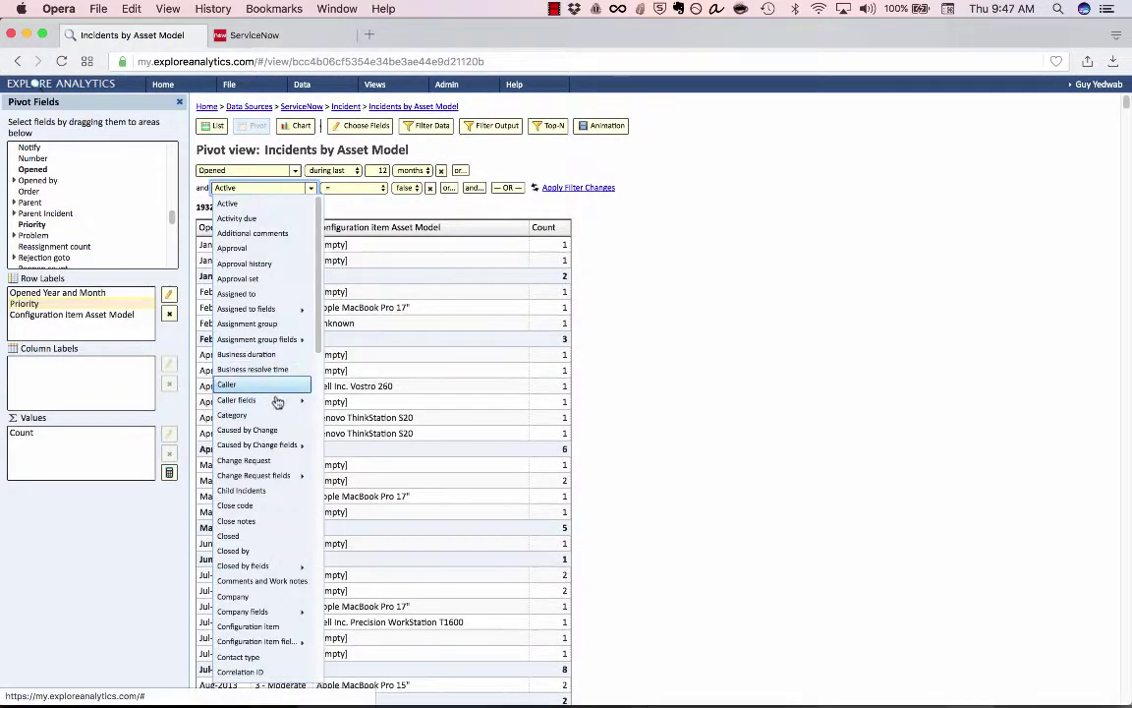
pyautogui.scroll(-2, 277, 550)
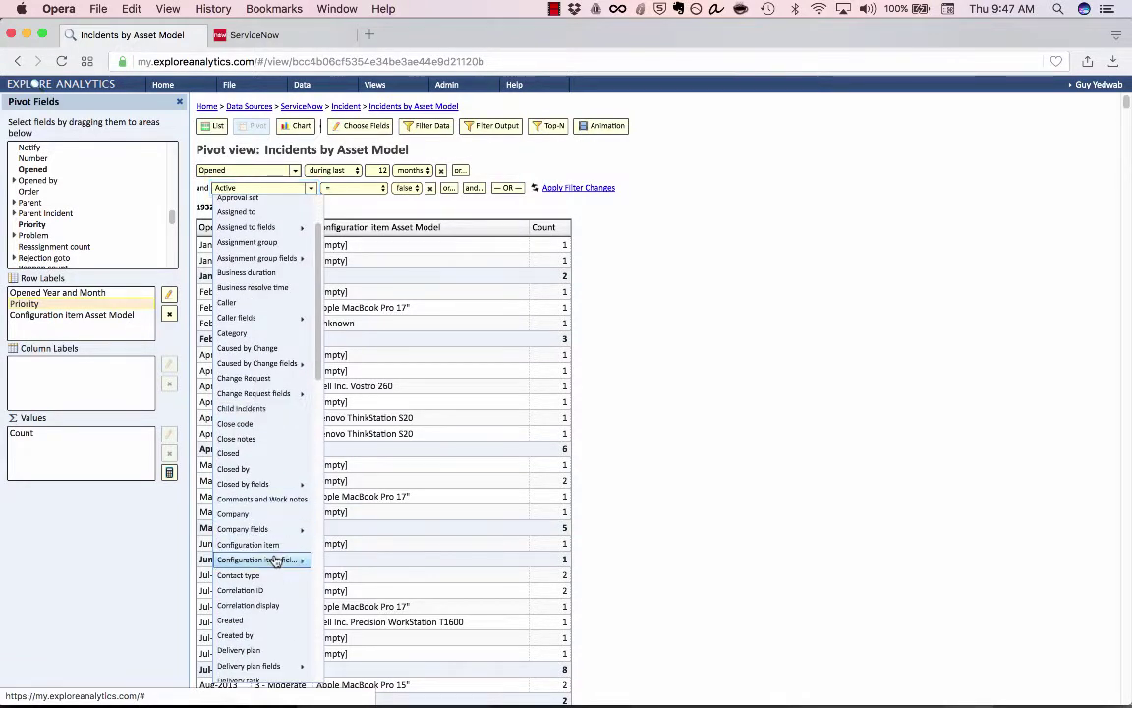
pyautogui.moveTo(257, 559)
pyautogui.moveTo(346, 281)
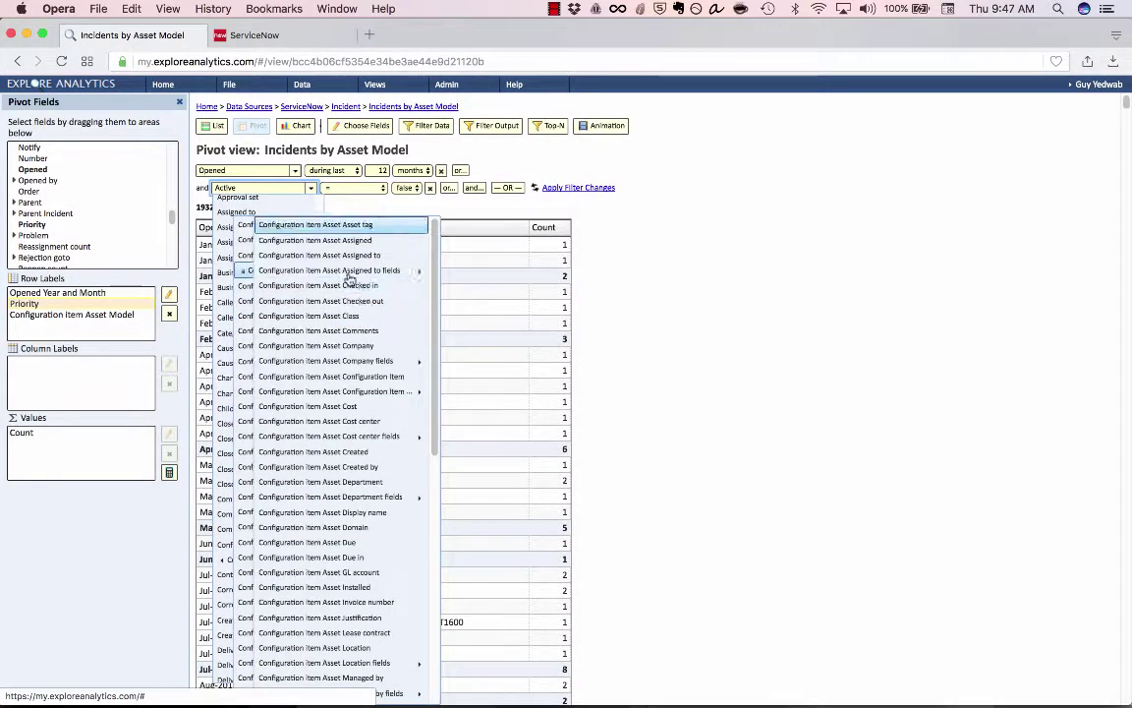
pyautogui.scroll(-2, 372, 322)
pyautogui.scroll(-1, 380, 590)
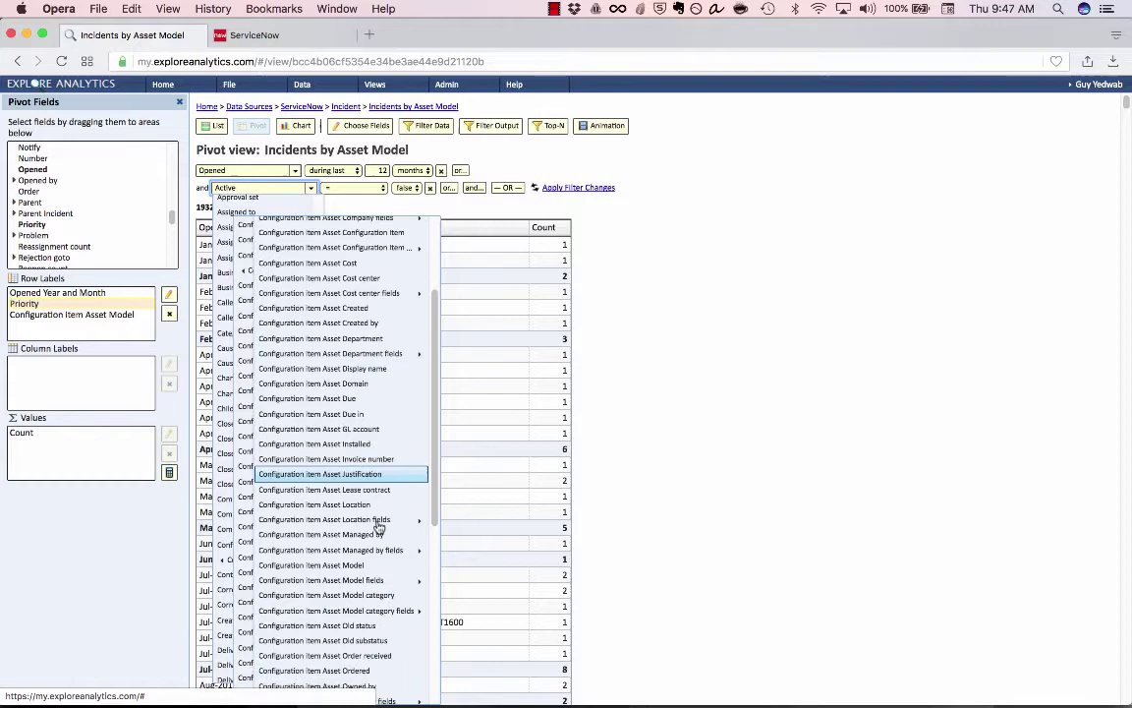
pyautogui.click(403, 635)
pyautogui.click(384, 188)
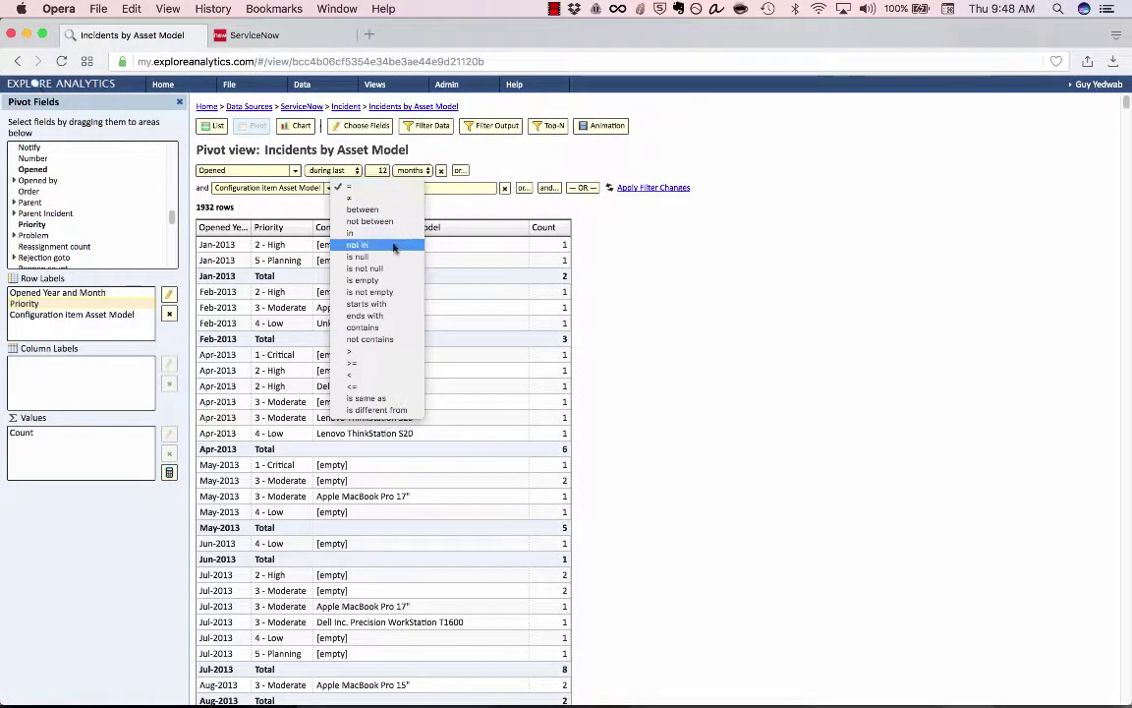
pyautogui.click(391, 292)
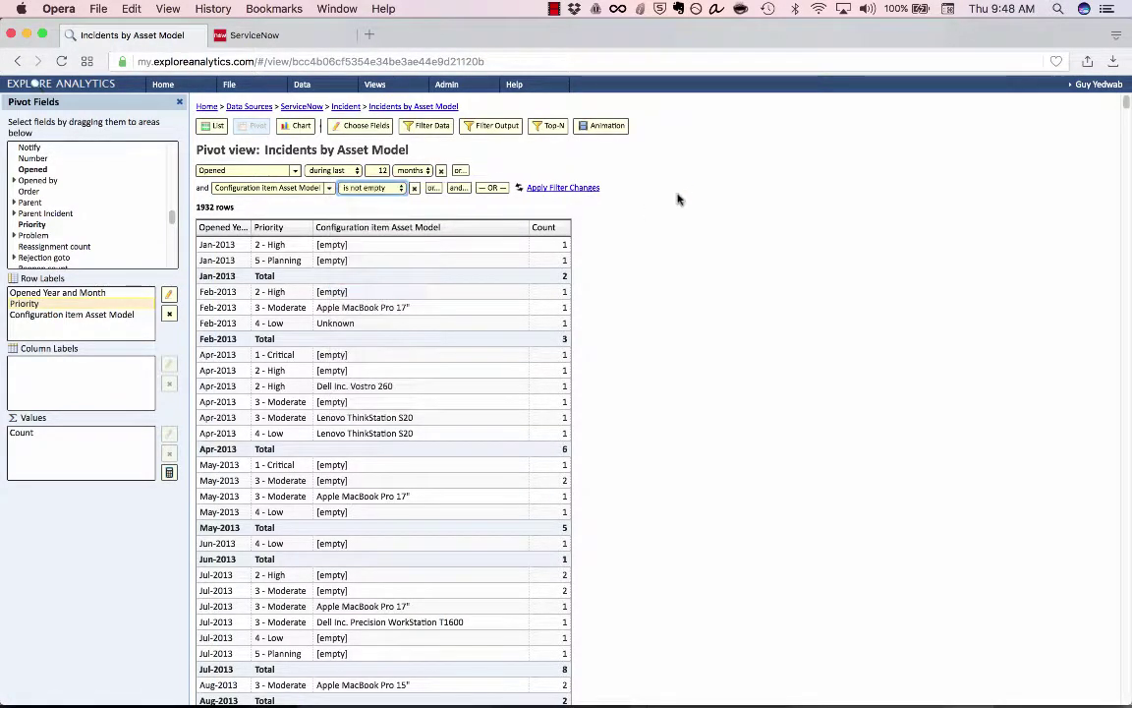
pyautogui.click(582, 189)
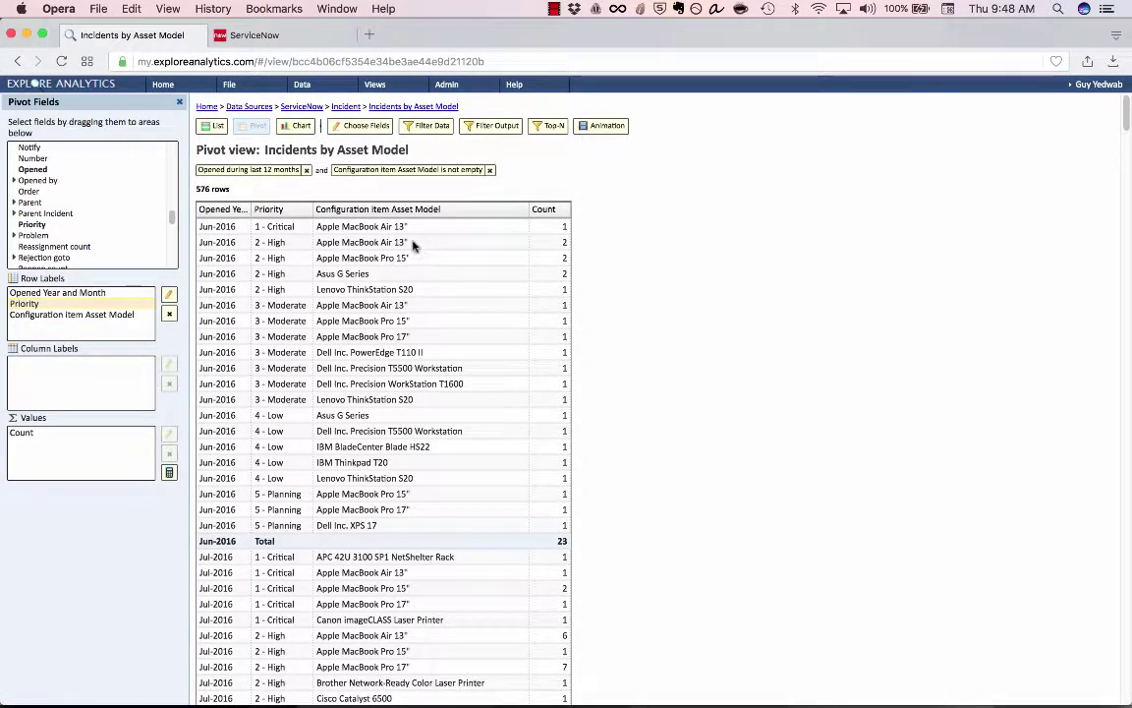
# Inspect the loaded 576-row pivot, selecting text in its rows to review the counts
pyautogui.tripleClick(373, 242)
pyautogui.moveTo(357, 243); pyautogui.dragTo(601, 265)
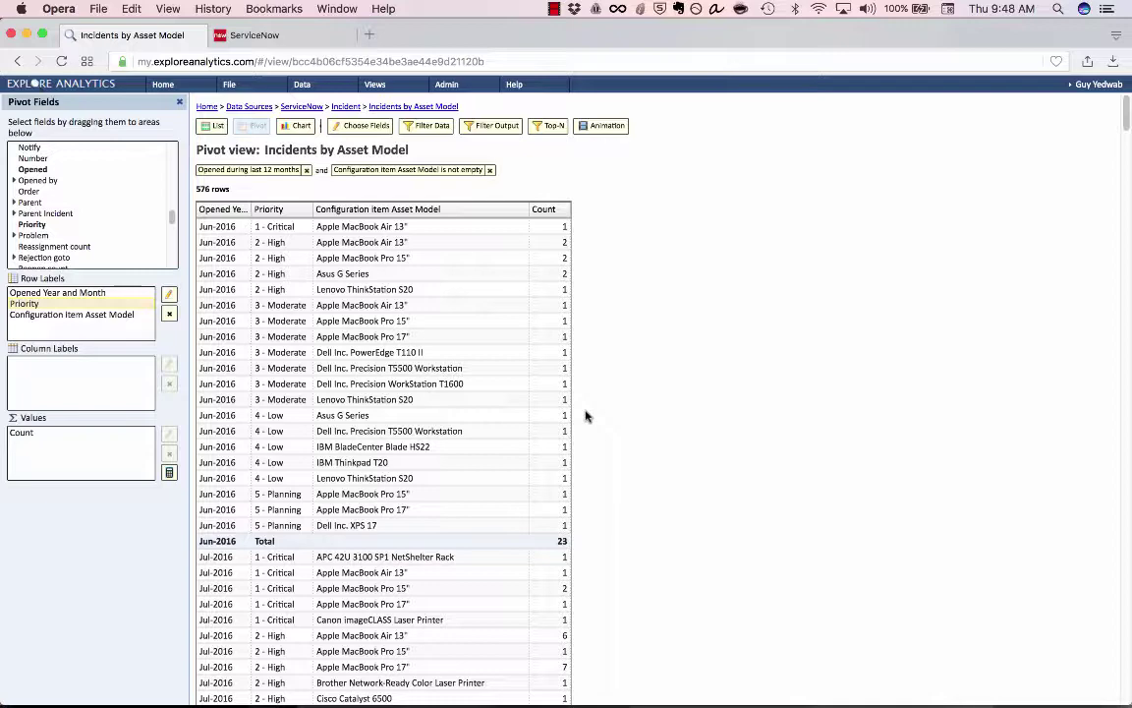
# Build a composite view on this view titled 'Avg Incidents per Month for Asset Model', kept in Favorites
pyautogui.click(244, 85)
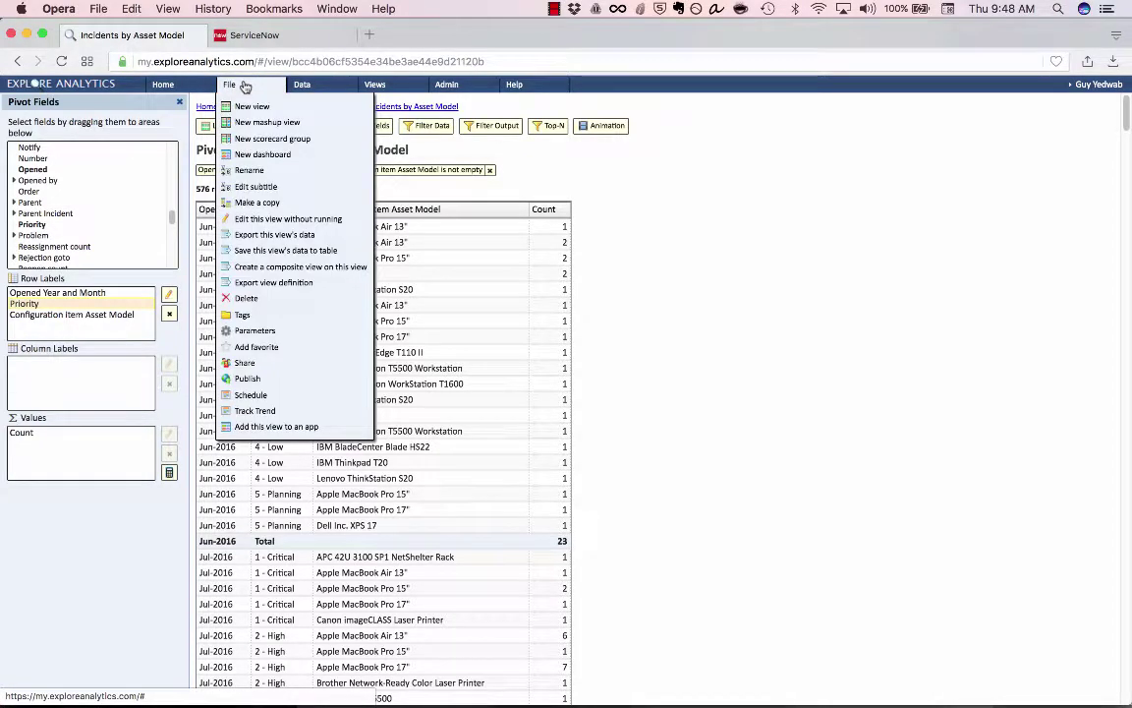
pyautogui.click(309, 266)
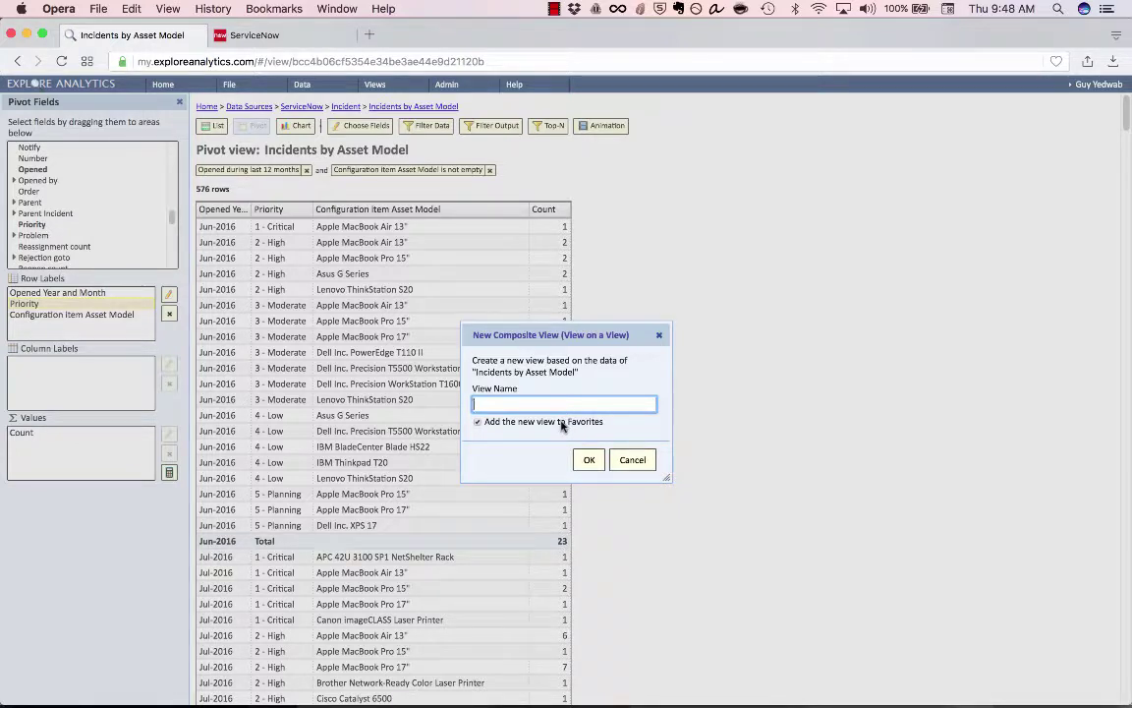
pyautogui.write('Avg Incidents per Month for ')
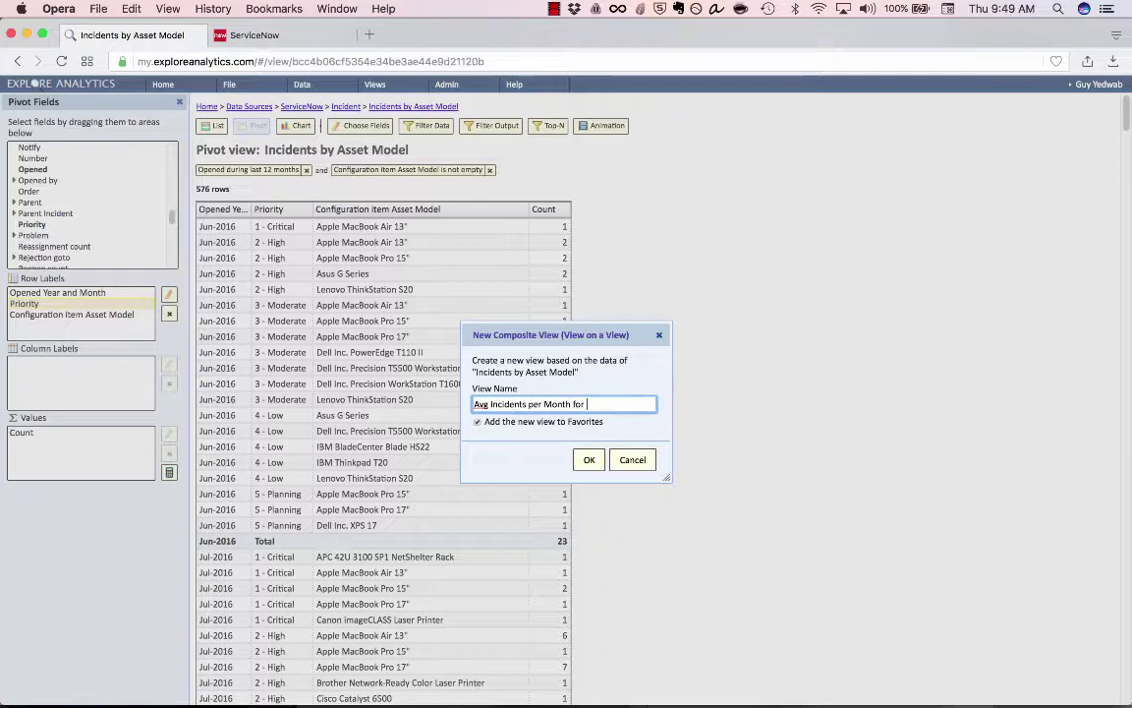
pyautogui.write('Asset Model')
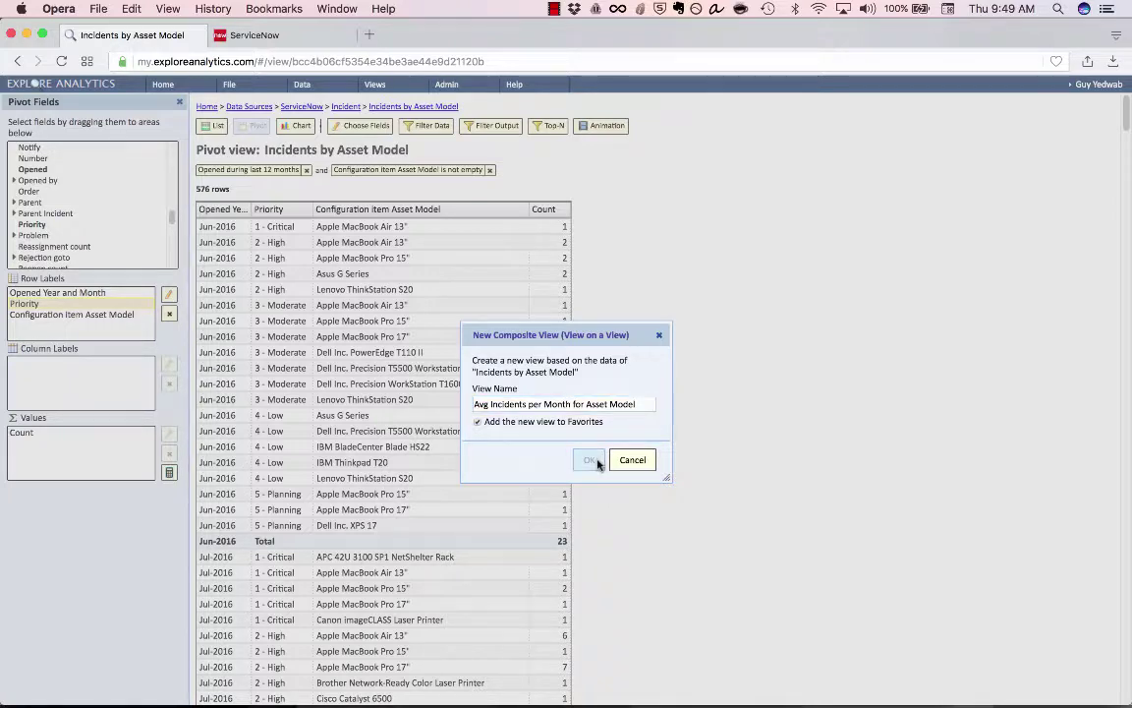
pyautogui.click(590, 459)
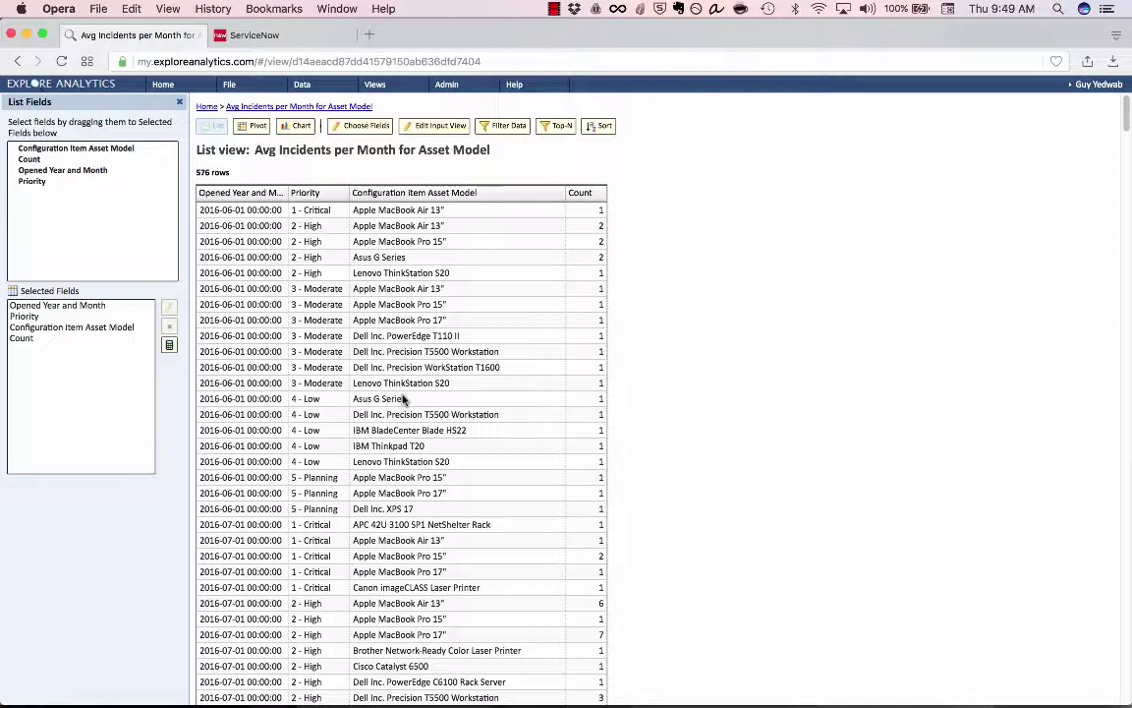
# Switch the new 576-row list view into chart mode
pyautogui.click(292, 135)
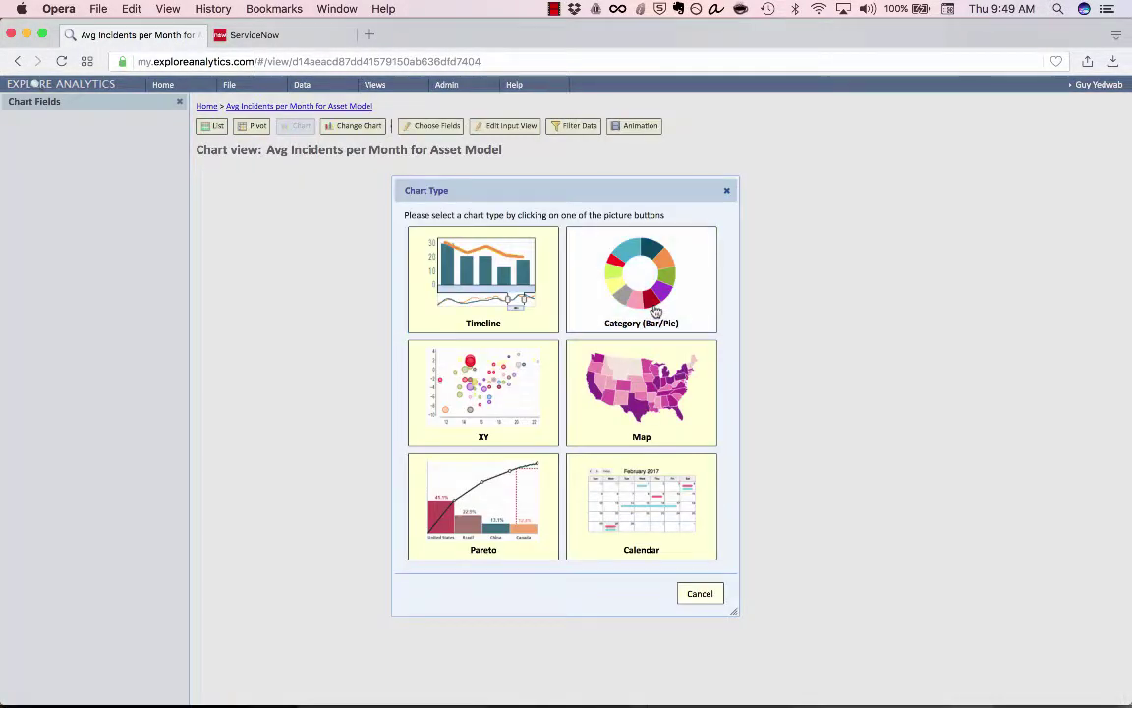
# Choose a category bar chart, dismiss its instructions, and select Count in Value fields
pyautogui.click(588, 307)
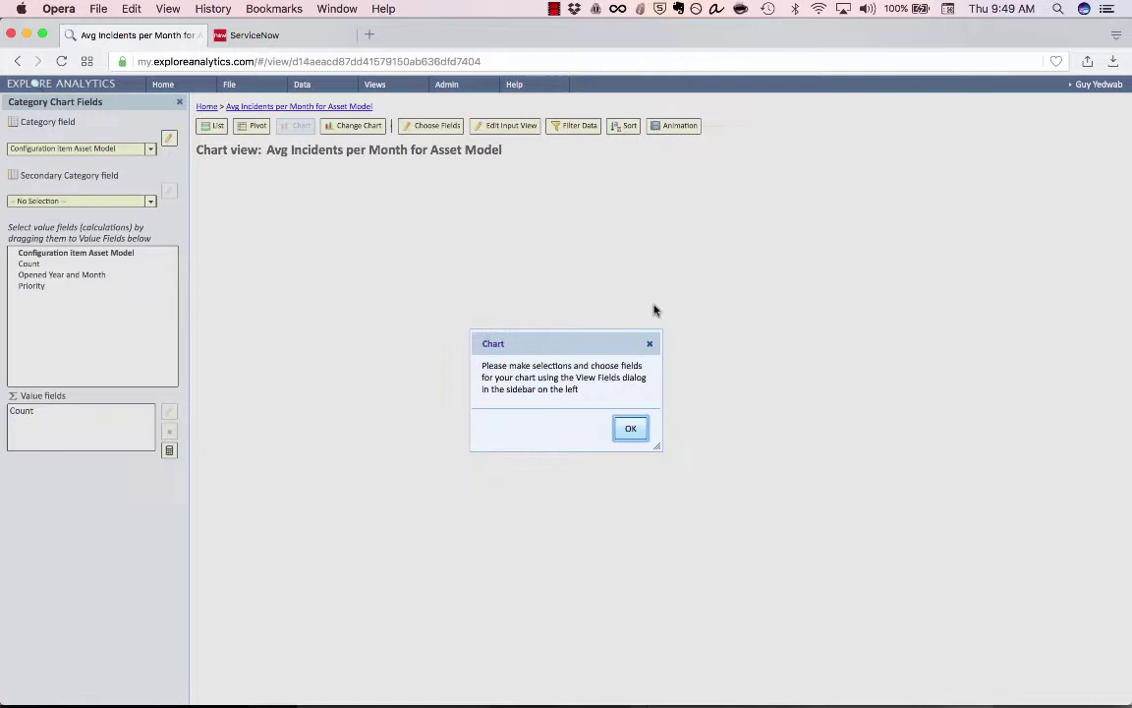
pyautogui.click(630, 429)
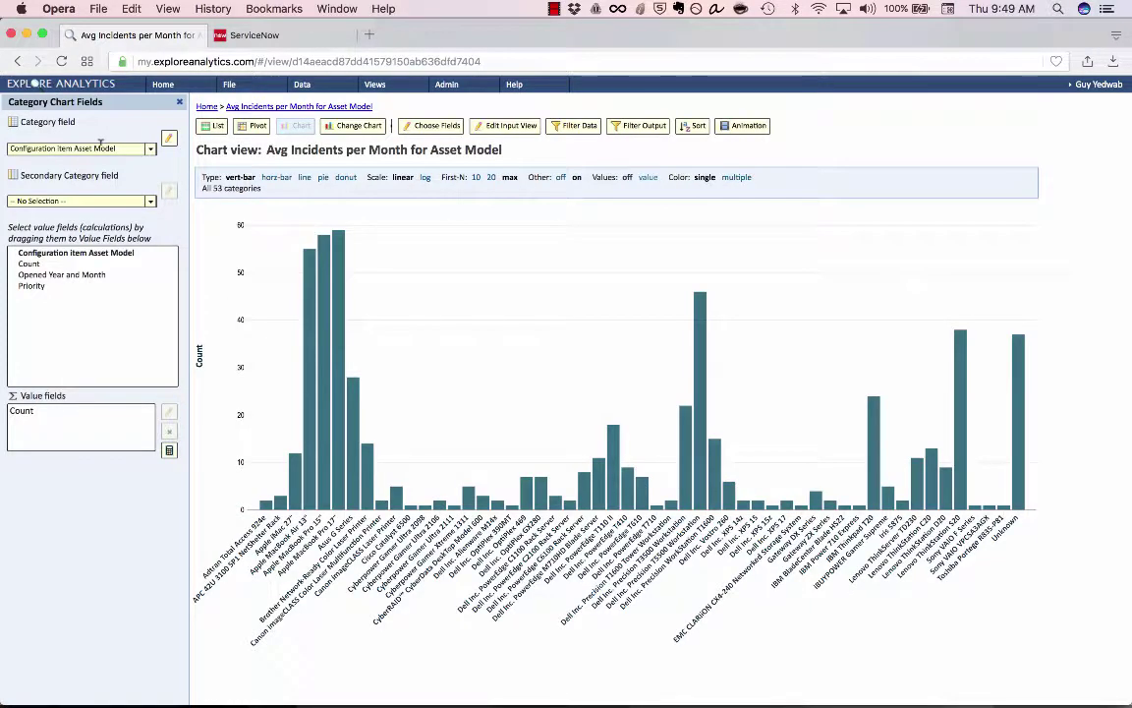
pyautogui.moveTo(333, 290)
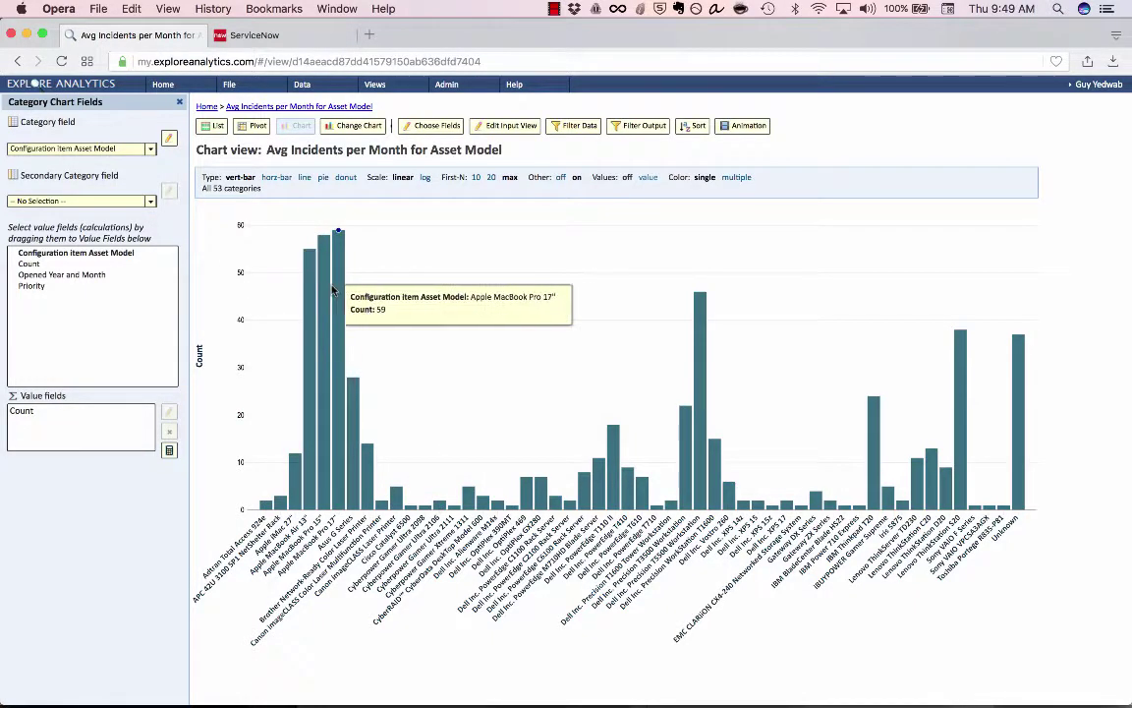
pyautogui.click(128, 417)
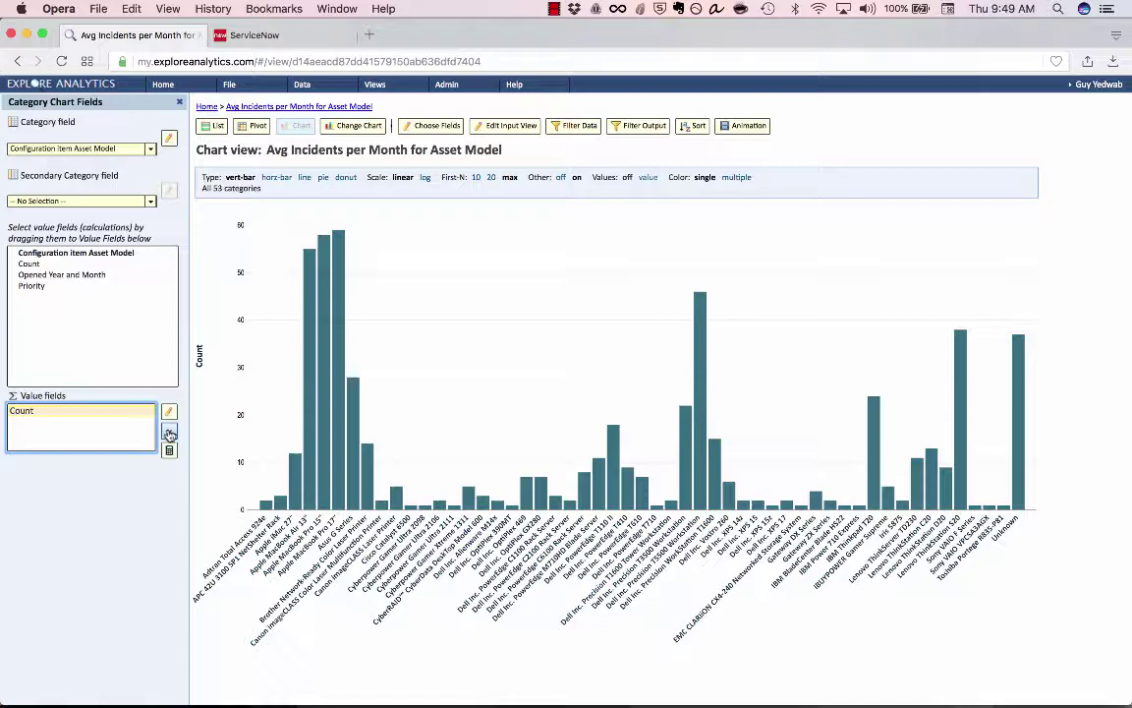
# Replace the Count value with an average of Count labelled 'Average # Incidents'
pyautogui.click(169, 432)
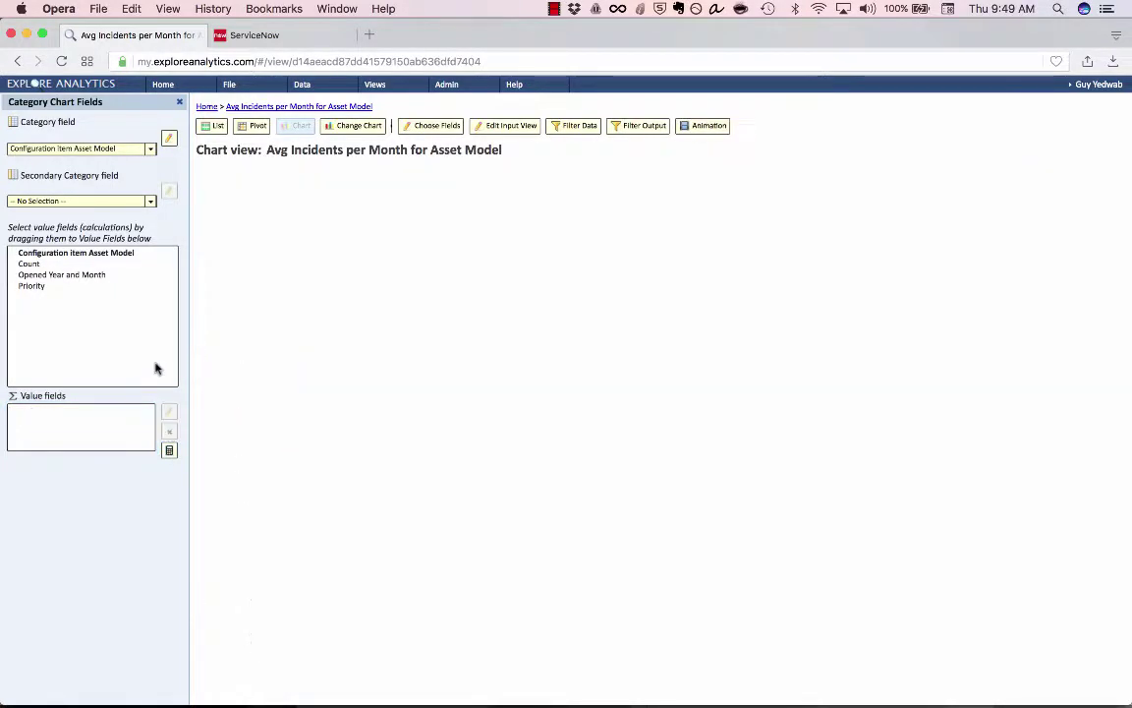
pyautogui.moveTo(85, 265); pyautogui.dragTo(61, 432)
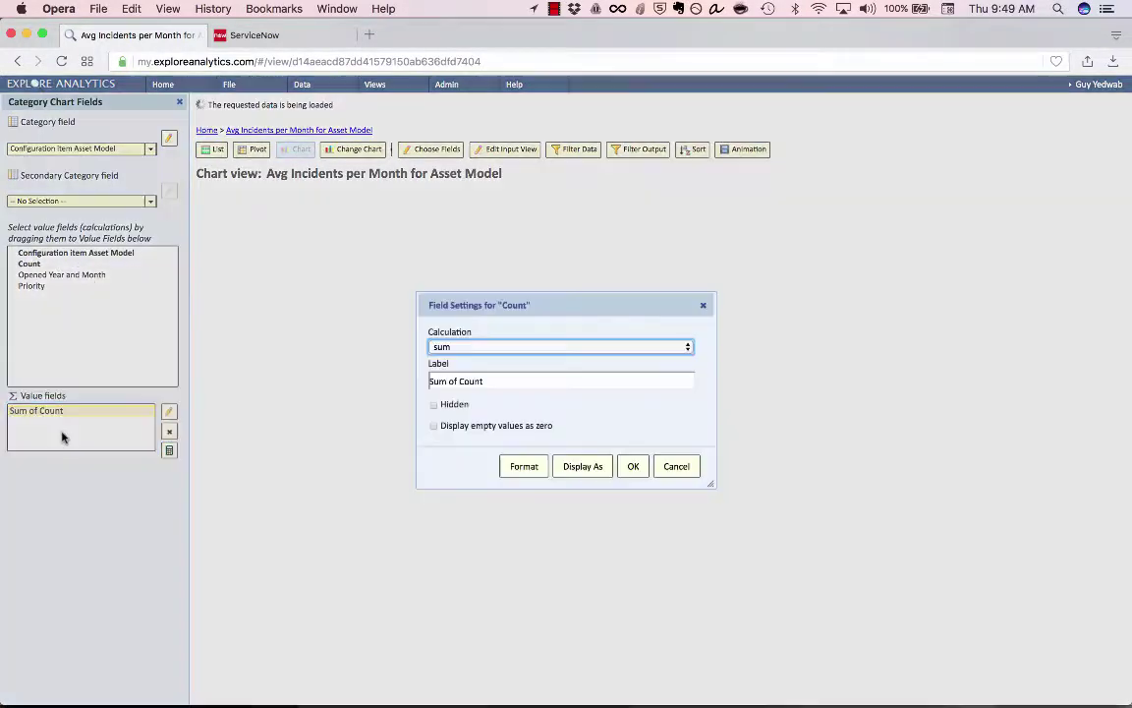
pyautogui.click(601, 346)
pyautogui.click(591, 399)
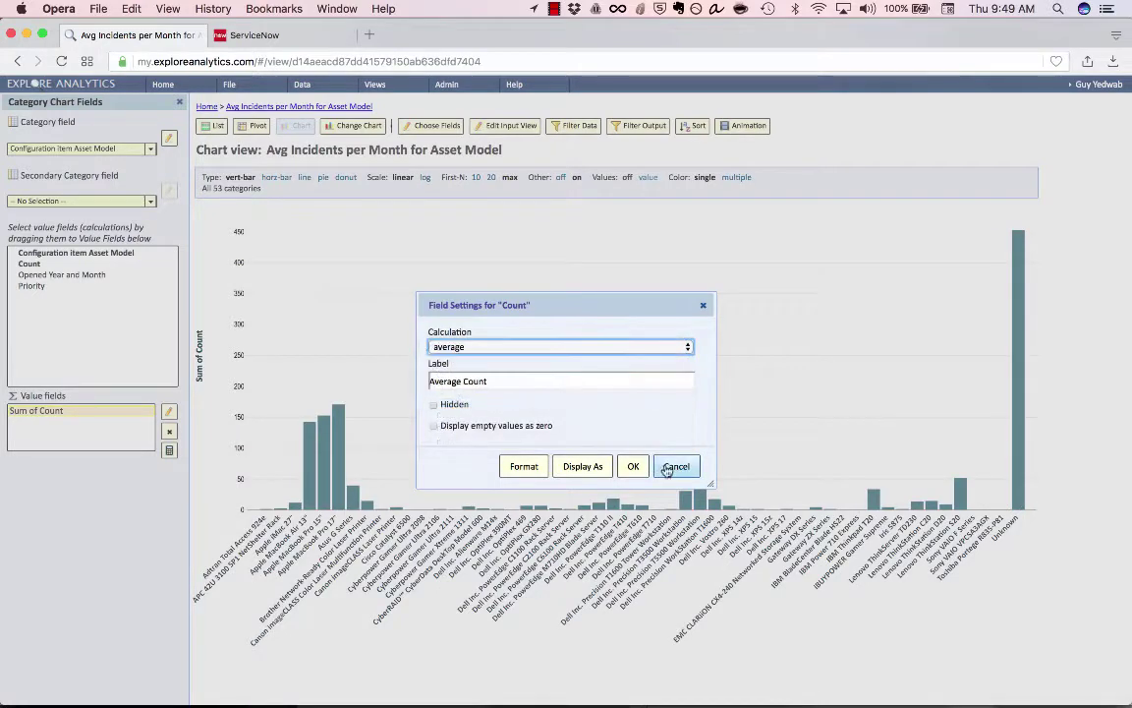
pyautogui.doubleClick(477, 381)
pyautogui.write('Inc')
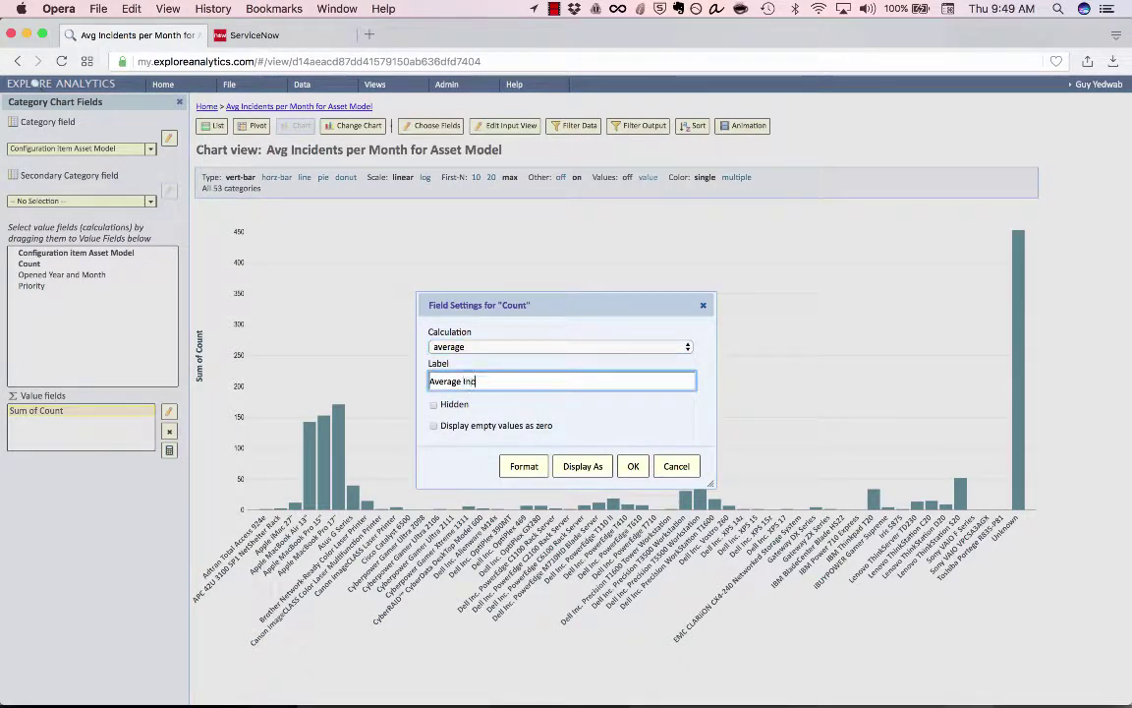
pyautogui.write('idents')
pyautogui.click(466, 381)
pyautogui.write('#')
pyautogui.click(633, 466)
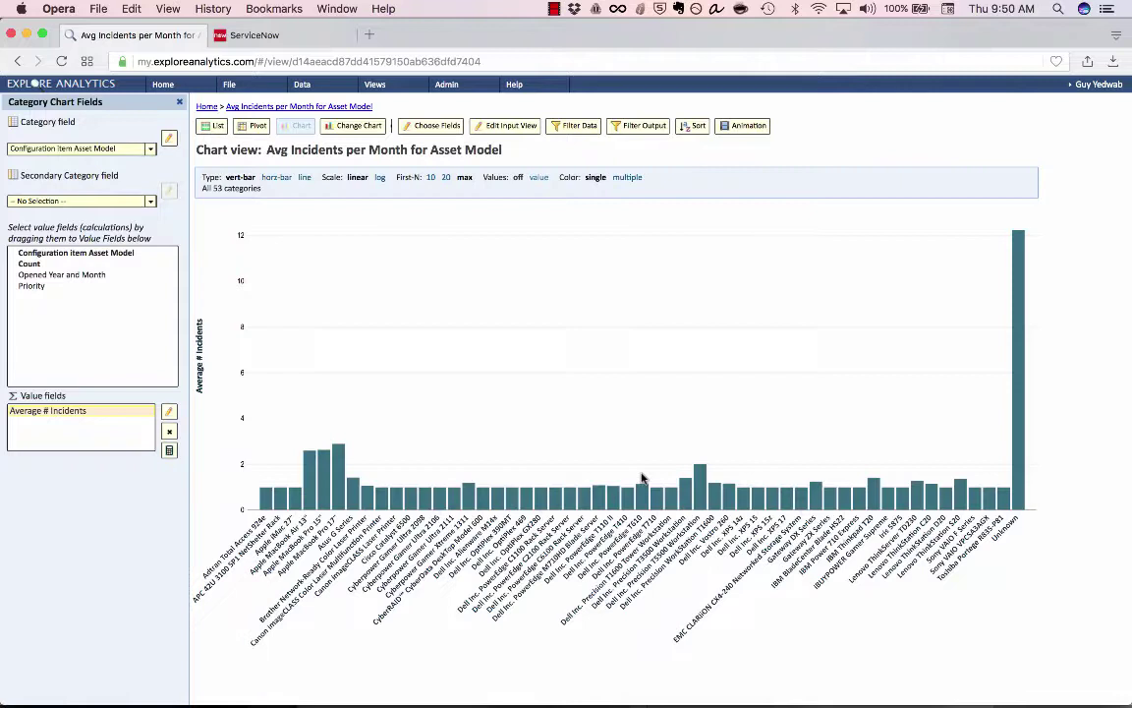
# Sort bars by Average # Incidents from largest to smallest and show only the Top-N 20
pyautogui.click(694, 126)
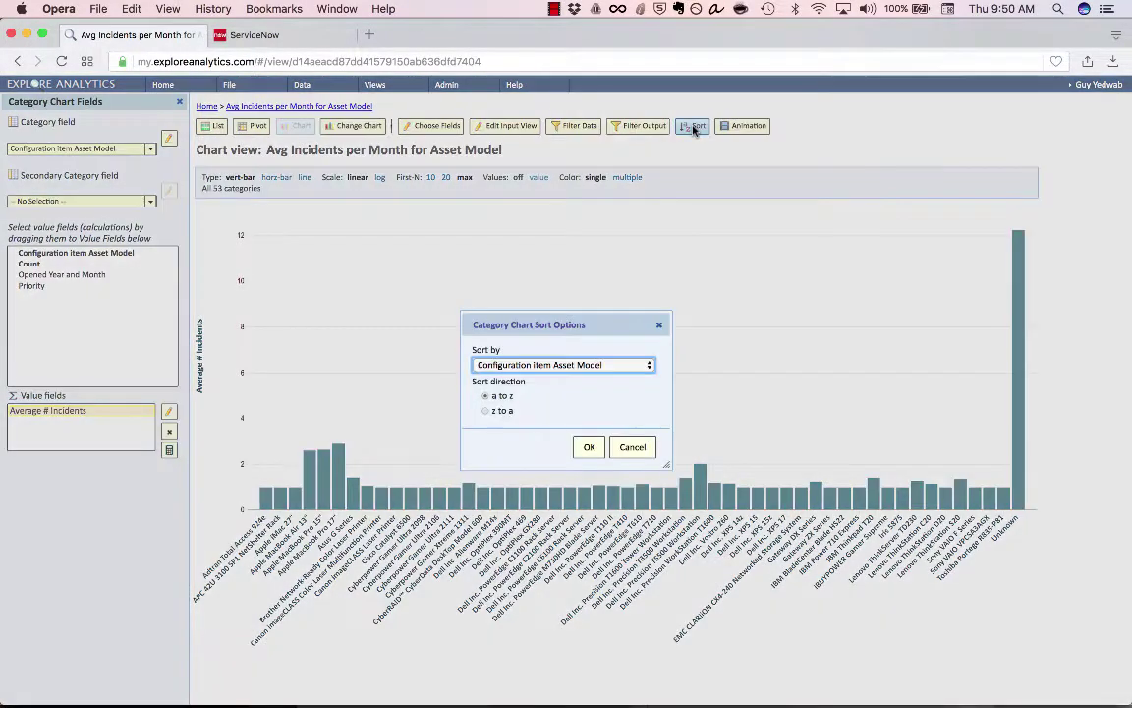
pyautogui.click(554, 365)
pyautogui.click(555, 379)
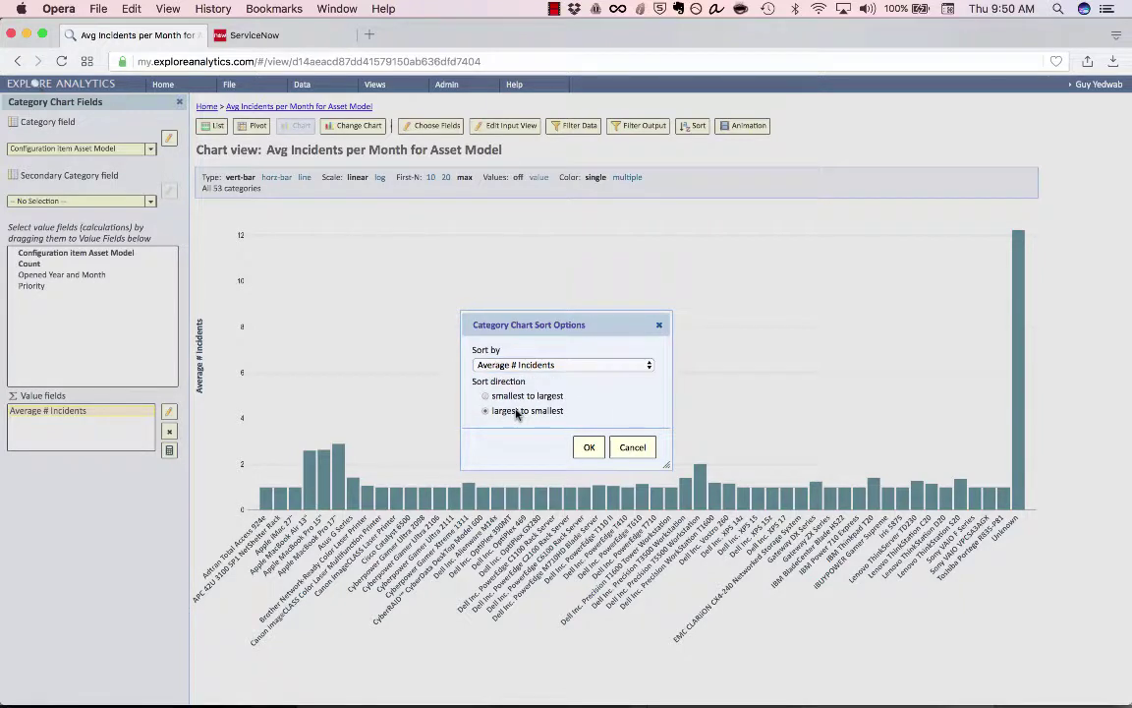
pyautogui.click(518, 410)
pyautogui.click(580, 448)
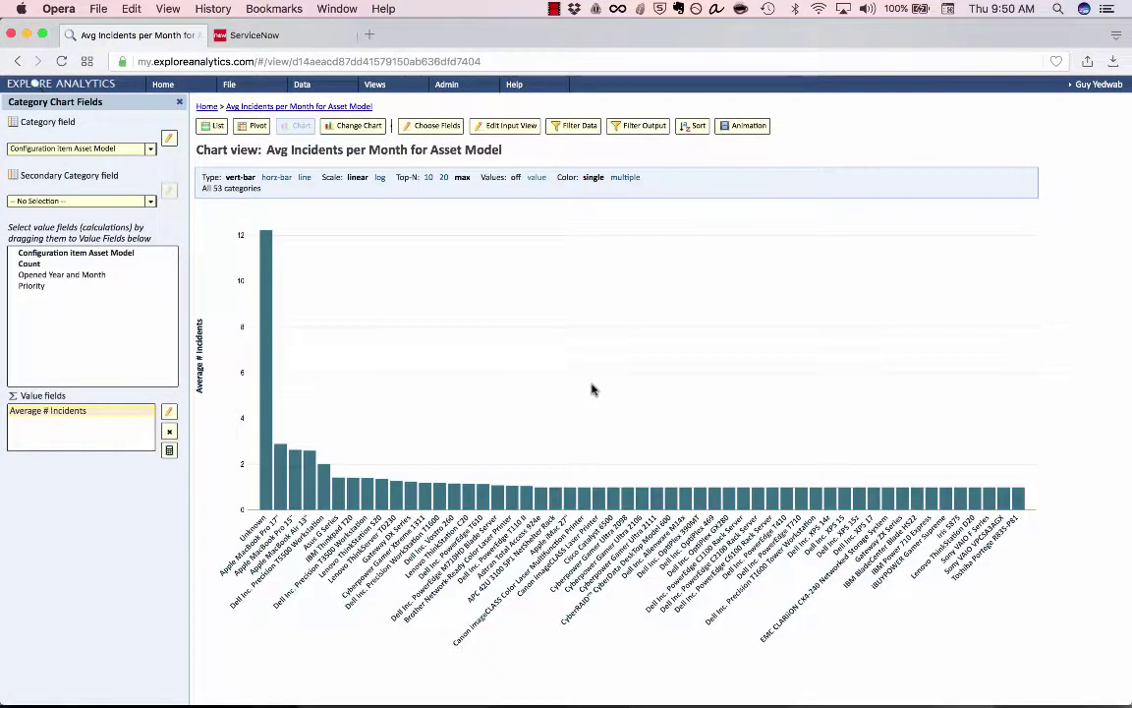
pyautogui.click(444, 177)
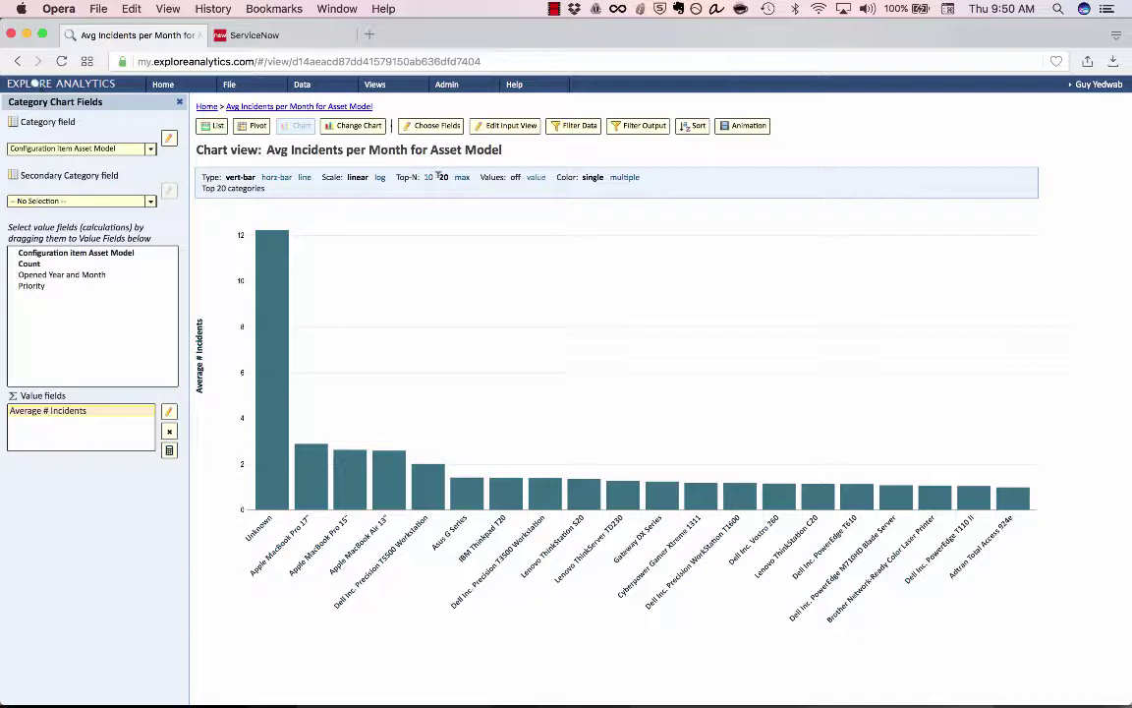
pyautogui.moveTo(246, 250)
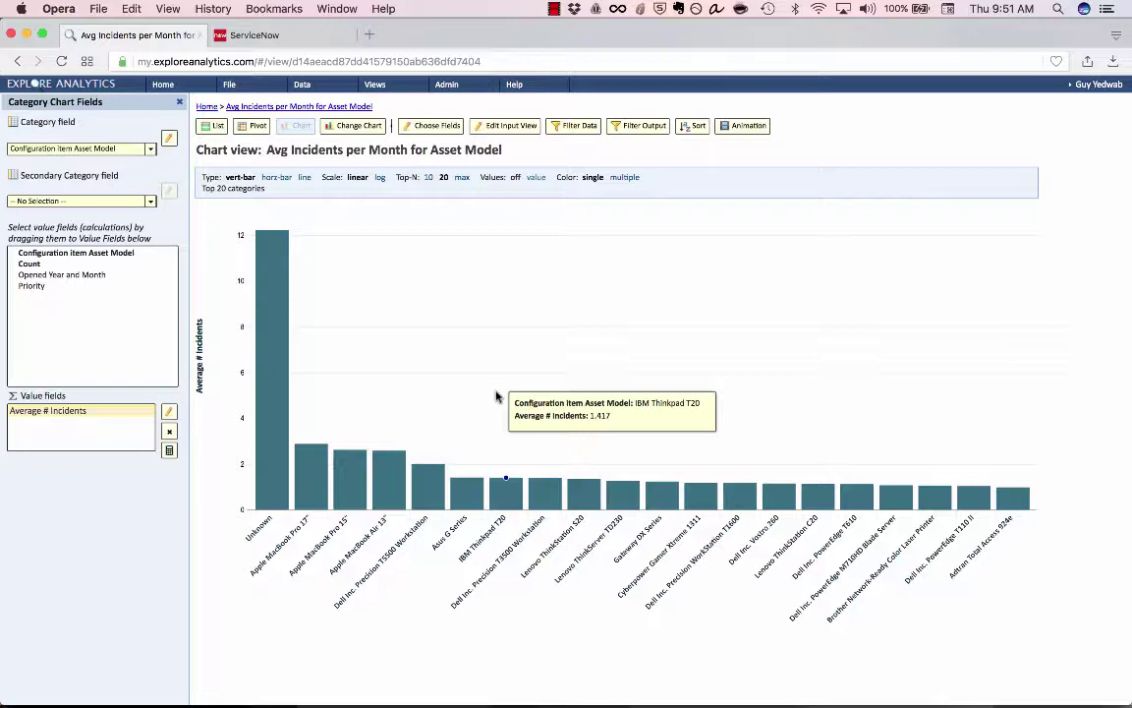
# Animate the asset-model bar chart with Priority as the page-level field
pyautogui.click(747, 126)
pyautogui.click(499, 313)
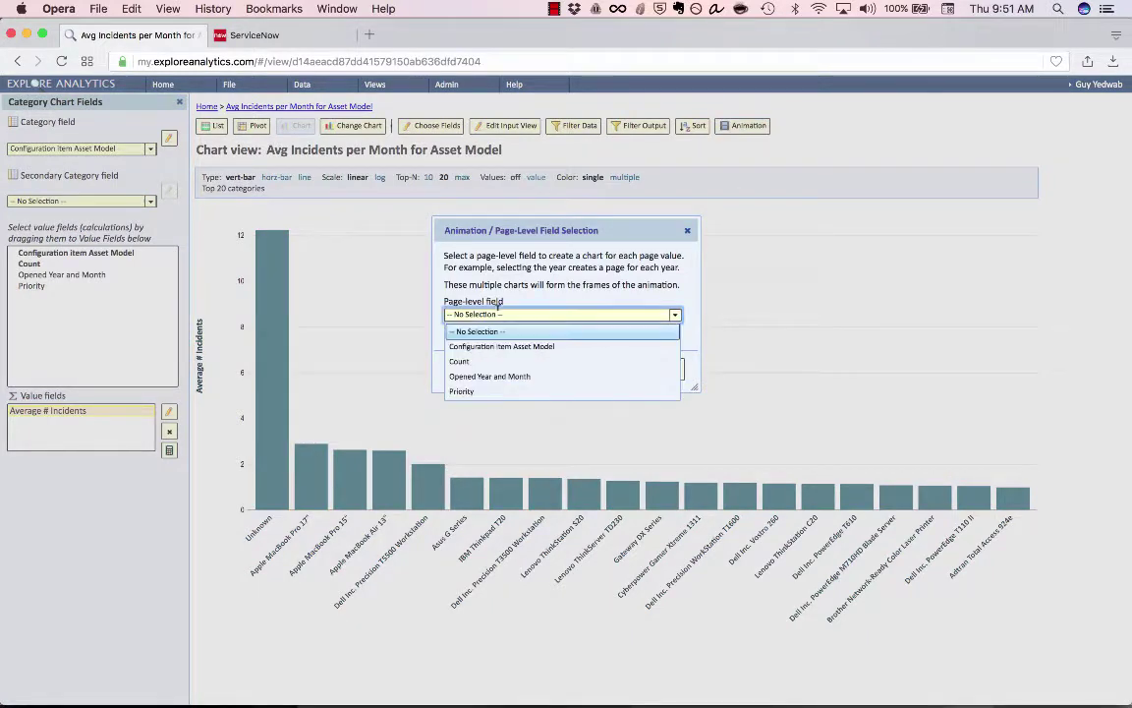
pyautogui.click(495, 390)
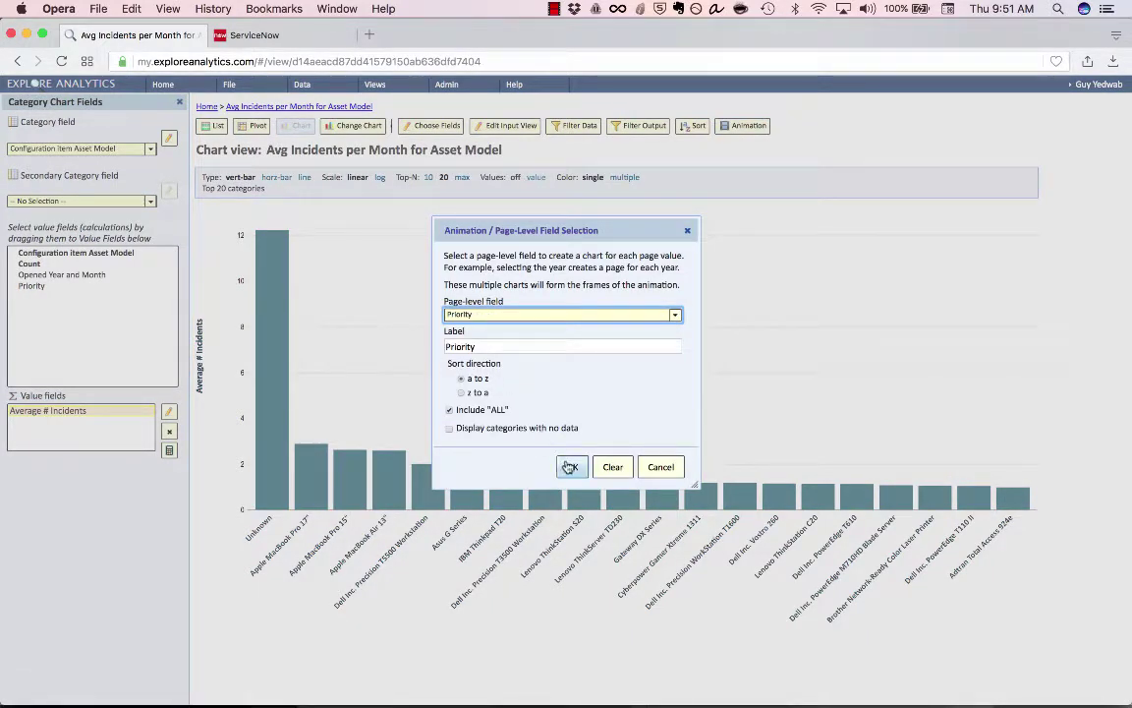
pyautogui.click(570, 467)
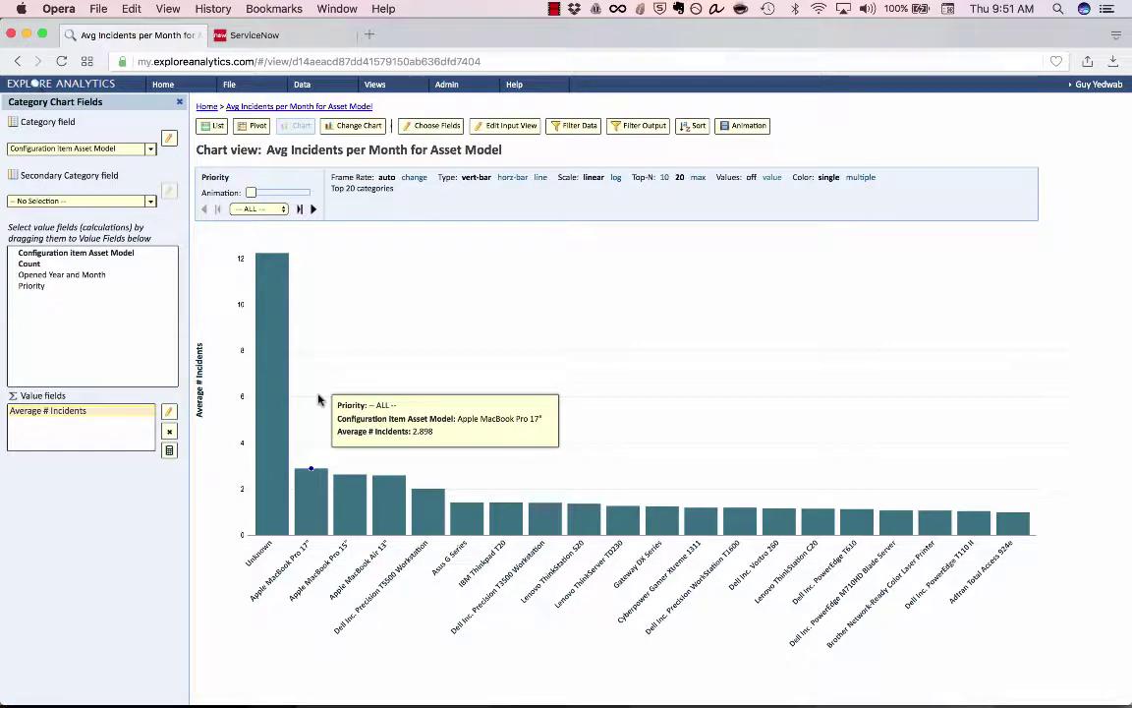
# Show the 1 - Critical priority frame, where Dell Precision T5500 Workstation averages 1.571
pyautogui.click(258, 208)
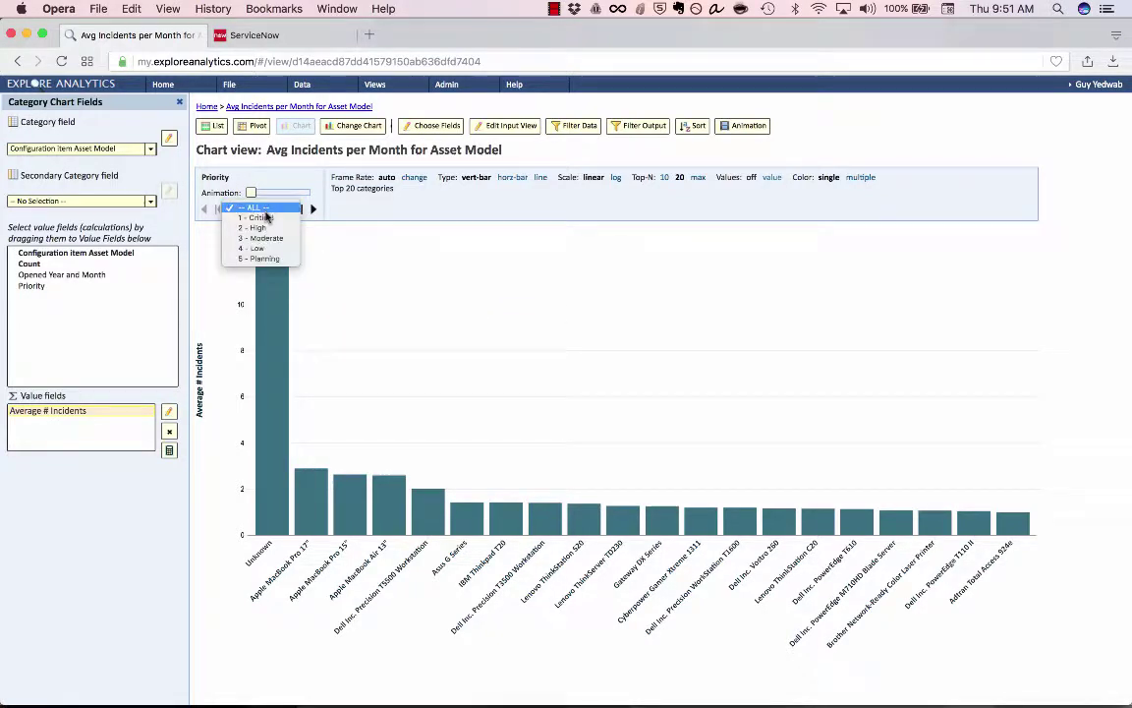
pyautogui.click(266, 222)
pyautogui.moveTo(311, 432)
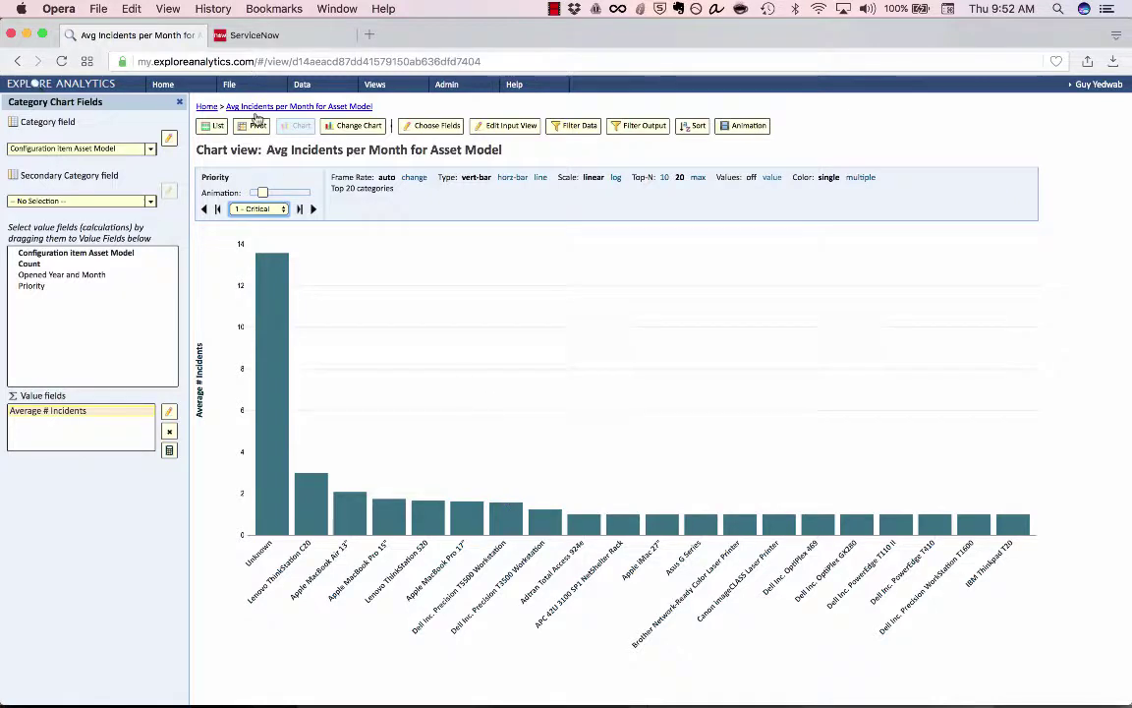
pyautogui.click(240, 89)
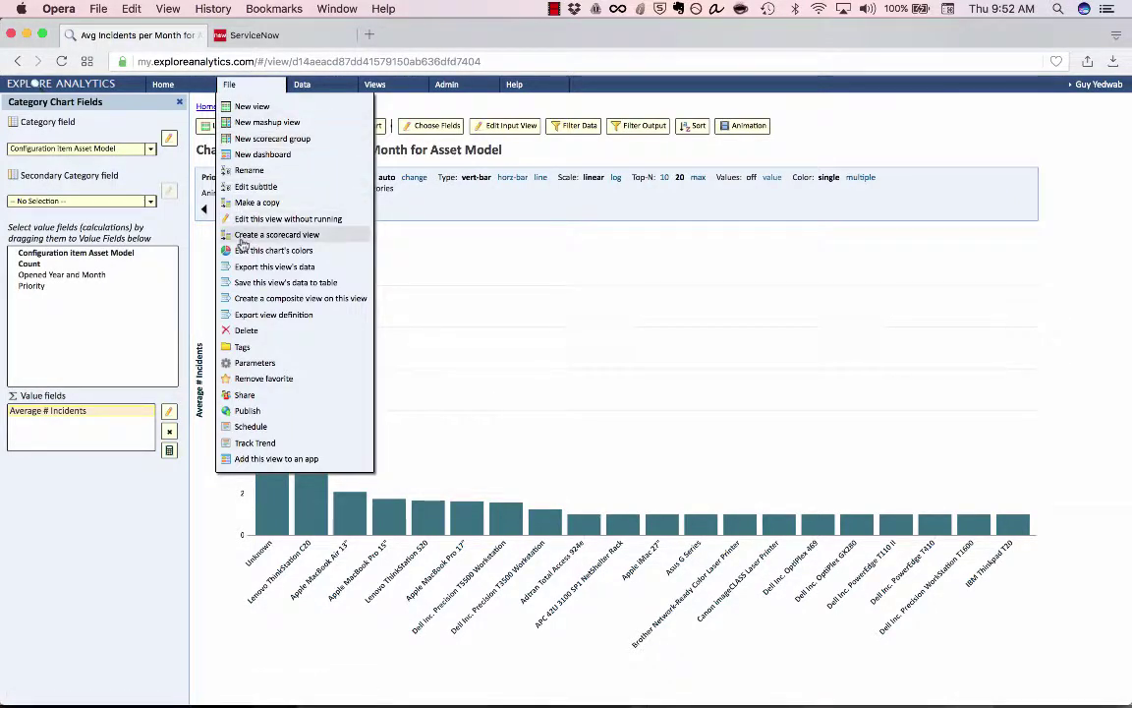
pyautogui.click(253, 444)
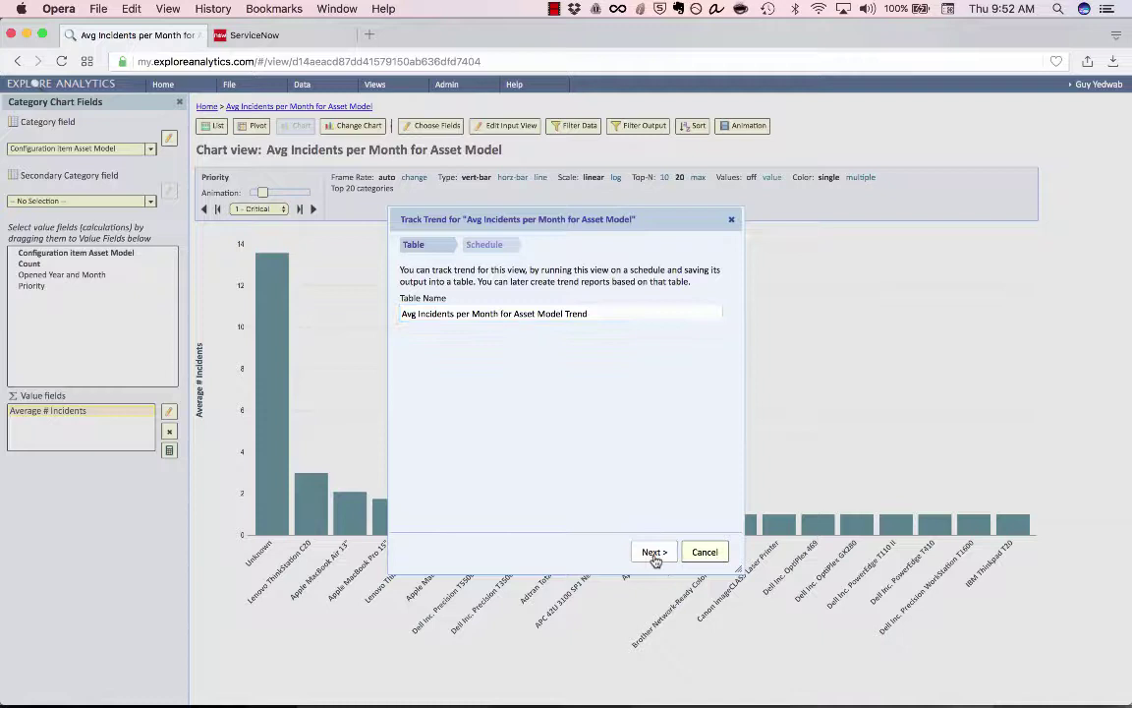
pyautogui.click(655, 553)
pyautogui.click(574, 301)
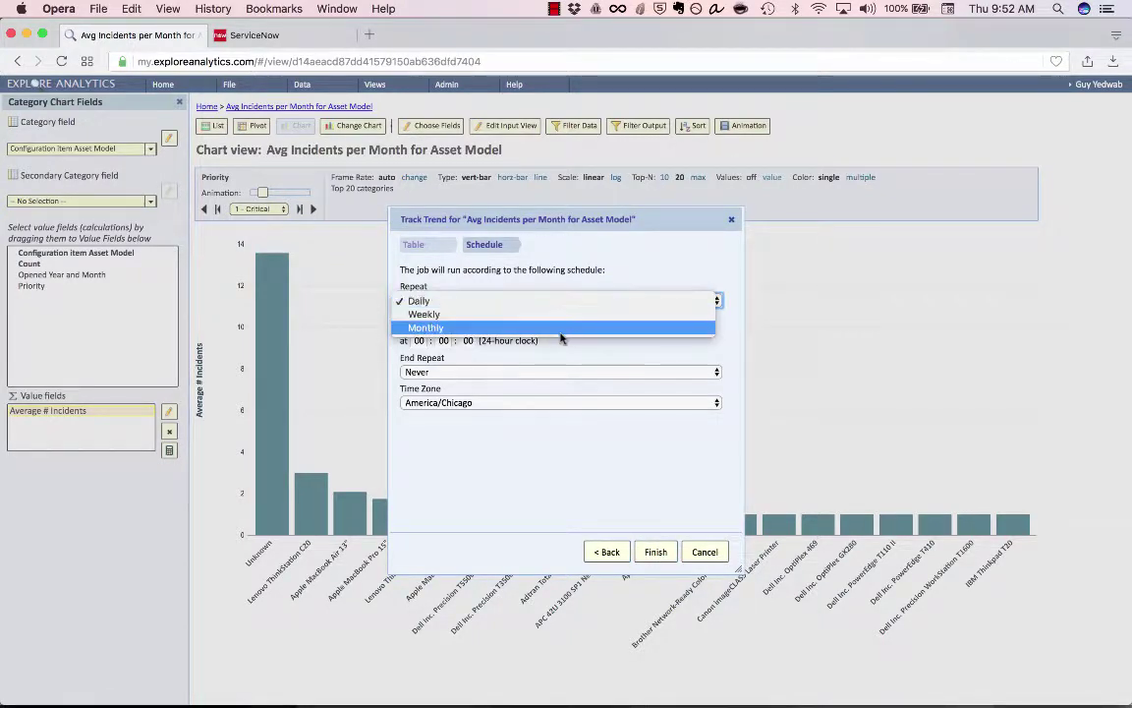
pyautogui.click(561, 332)
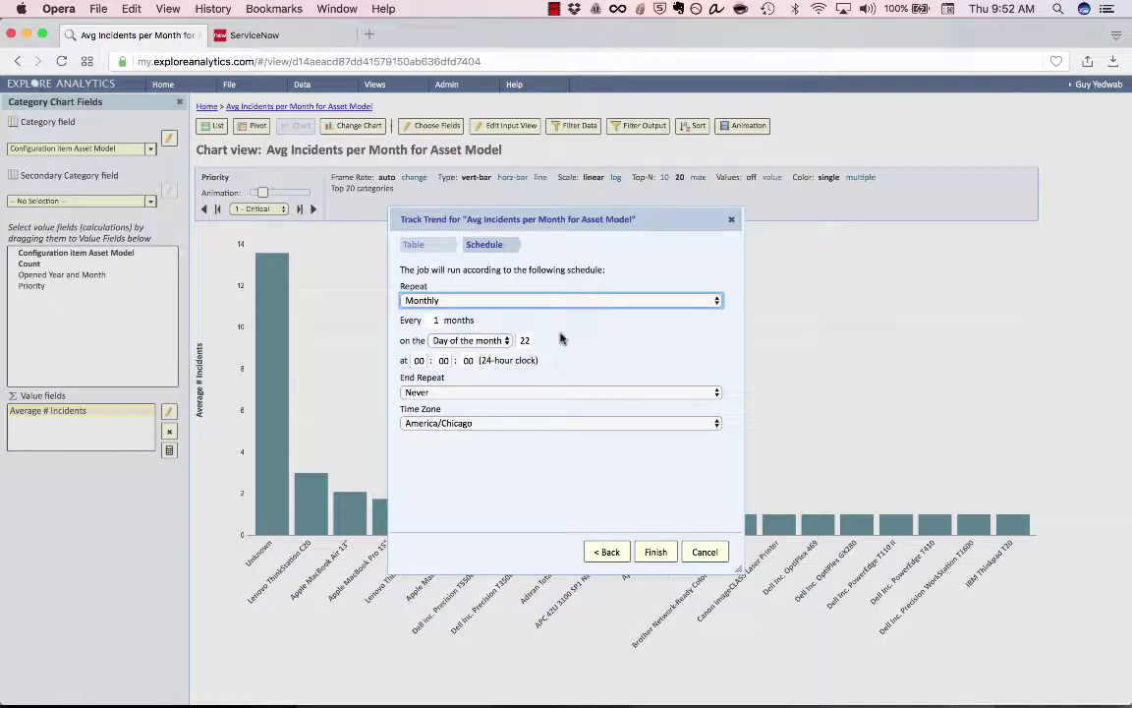
pyautogui.click(731, 219)
# Publish a new copy of the chart to ServiceNow using the ServiceNow data source
pyautogui.click(263, 89)
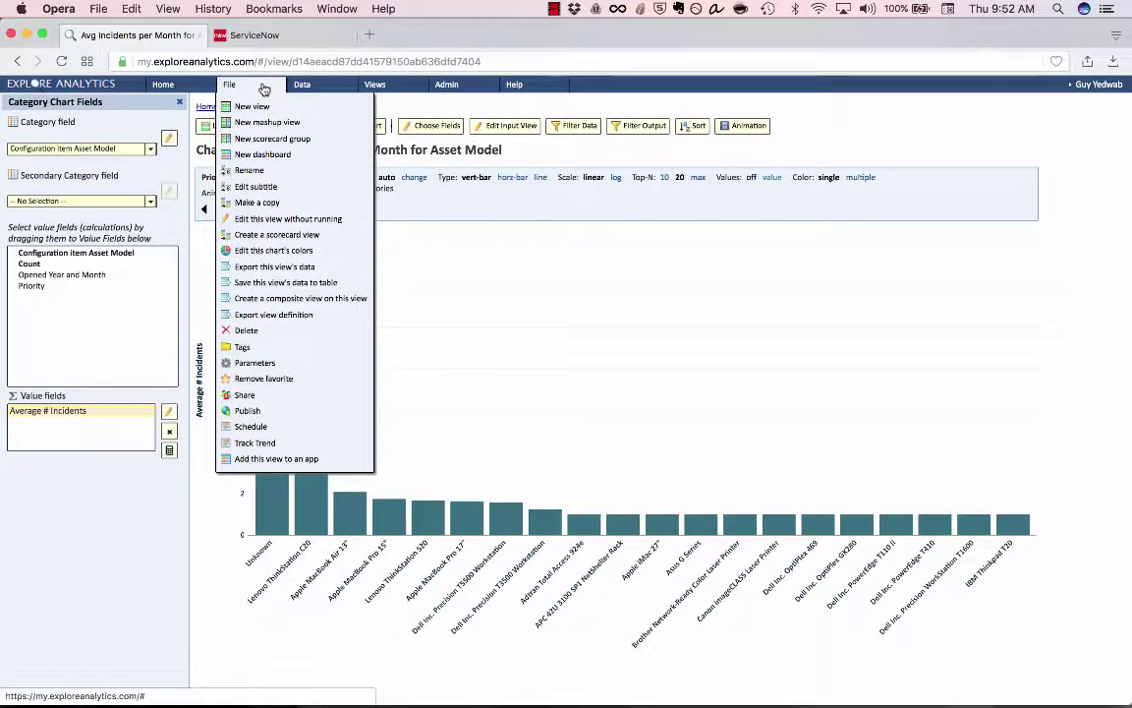
pyautogui.click(264, 411)
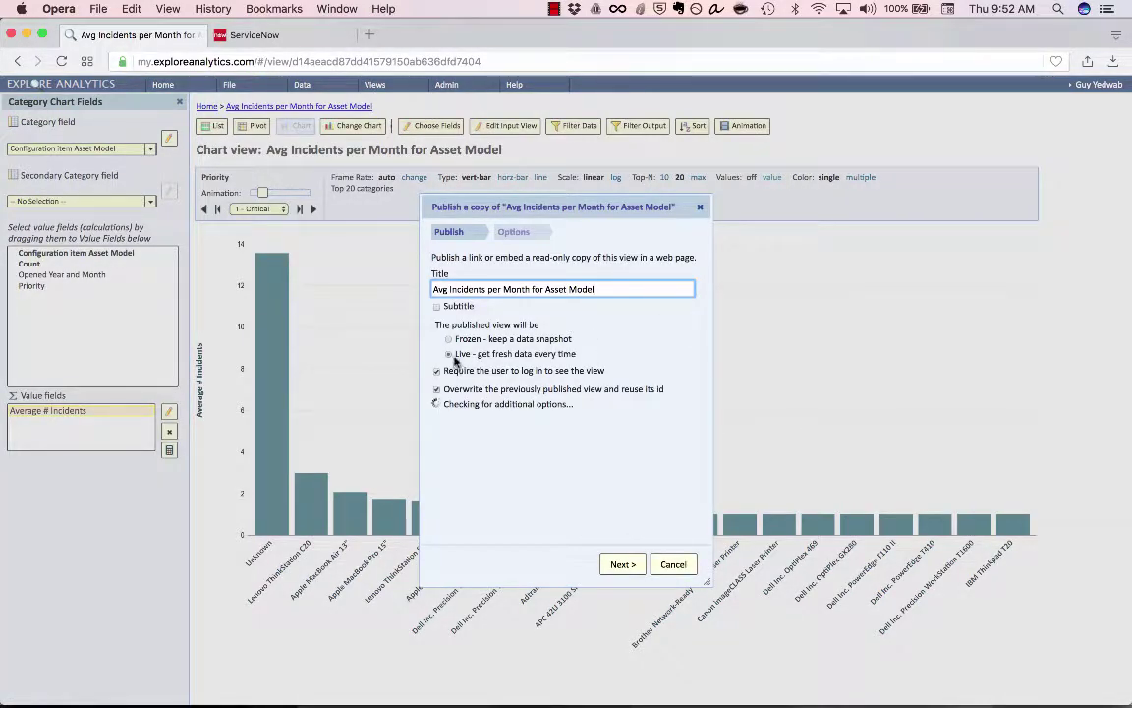
pyautogui.moveTo(454, 356); pyautogui.dragTo(603, 352)
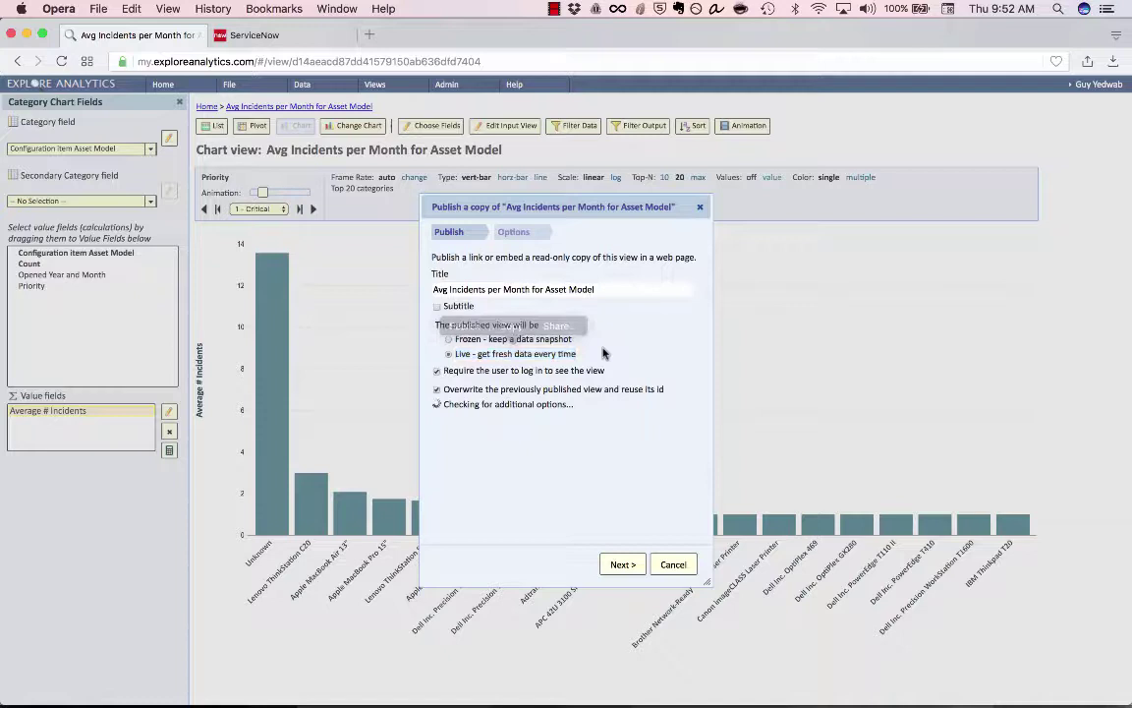
pyautogui.click(604, 352)
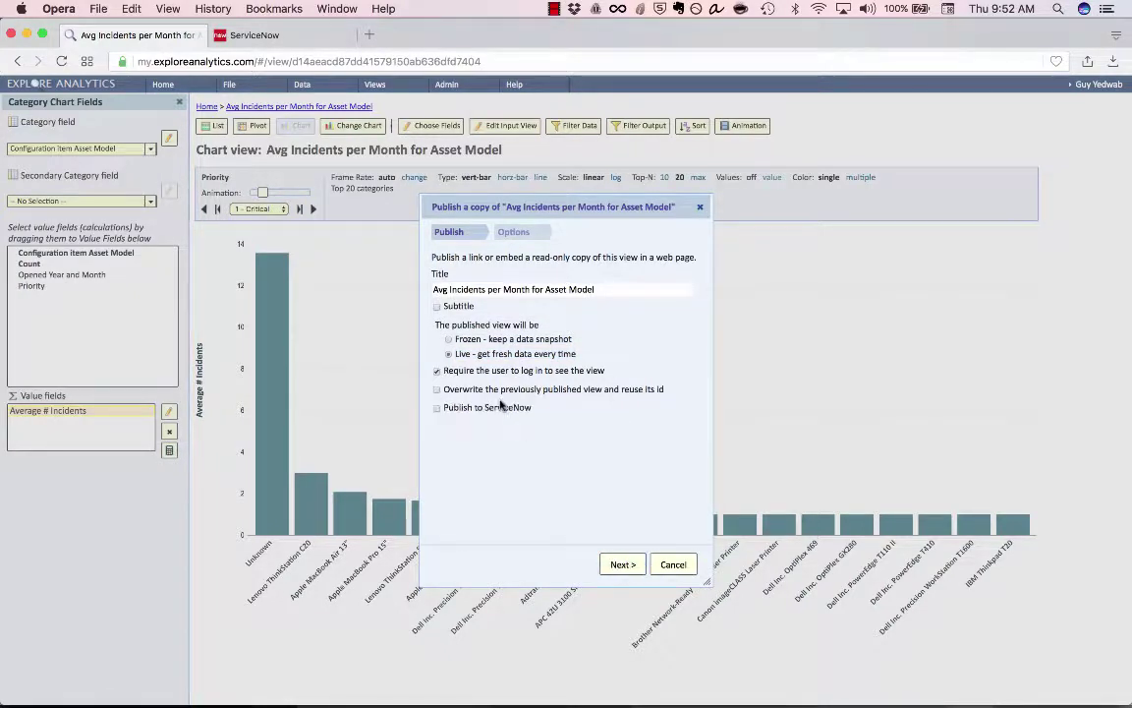
pyautogui.click(482, 406)
pyautogui.click(488, 441)
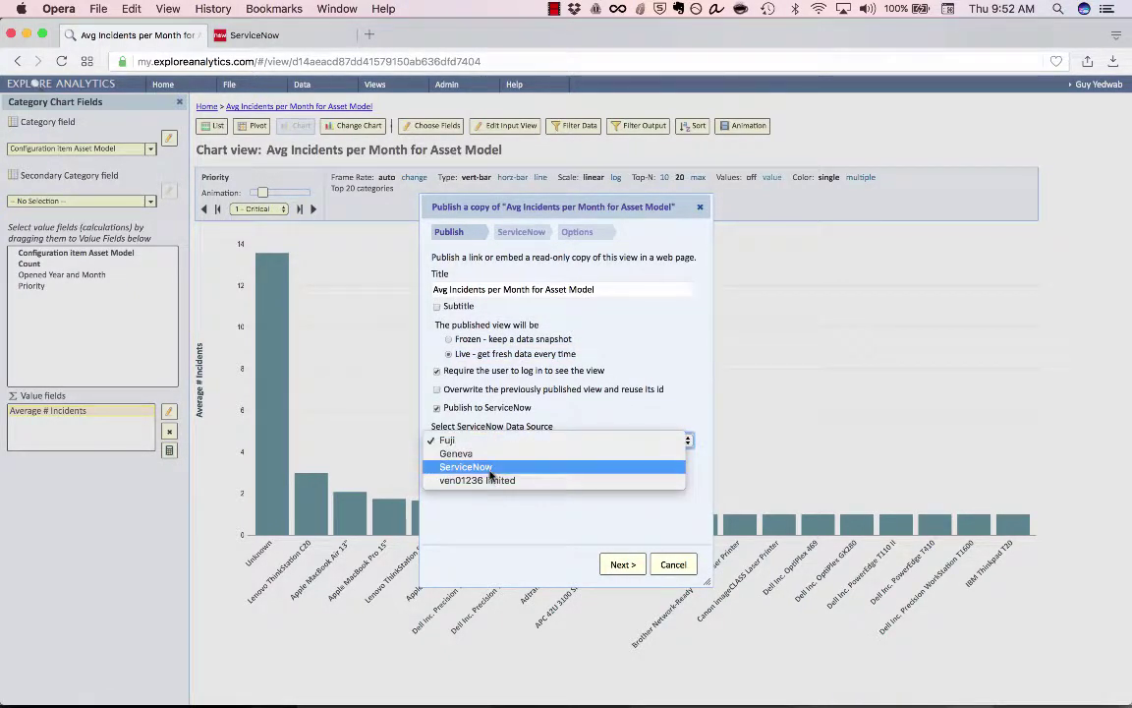
pyautogui.click(491, 476)
pyautogui.click(607, 568)
pyautogui.click(607, 568)
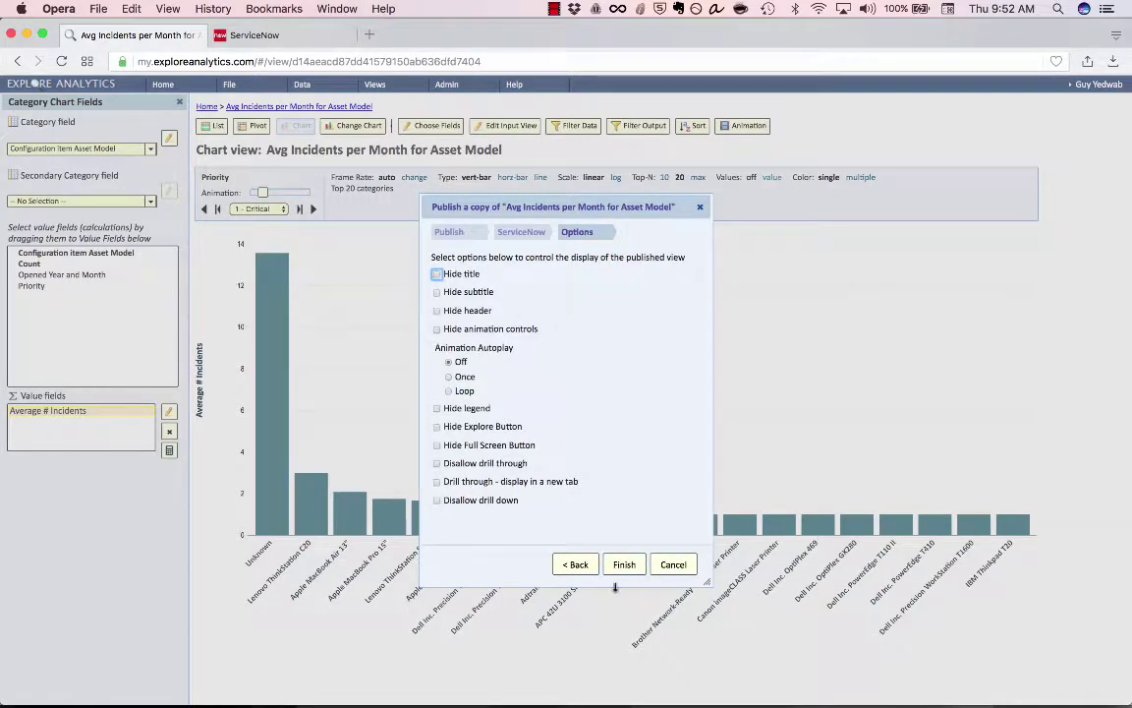
pyautogui.click(625, 564)
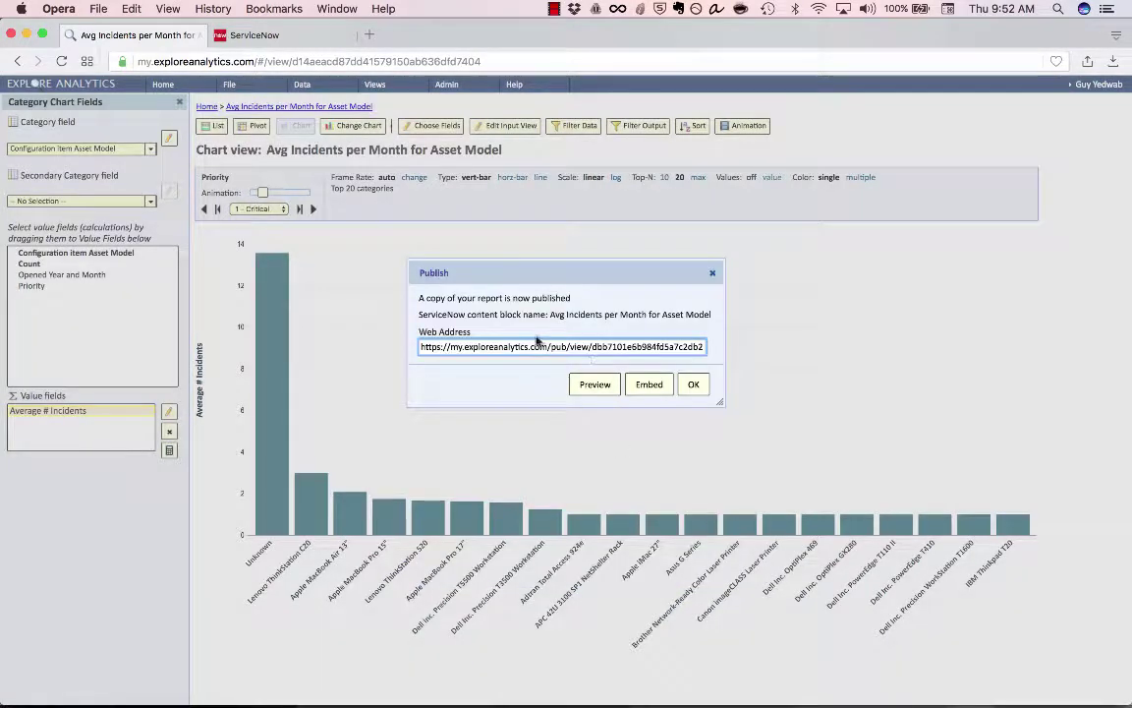
# Review the published view's web address, embed code and ServiceNow content block name, then close the confirmation
pyautogui.click(536, 343)
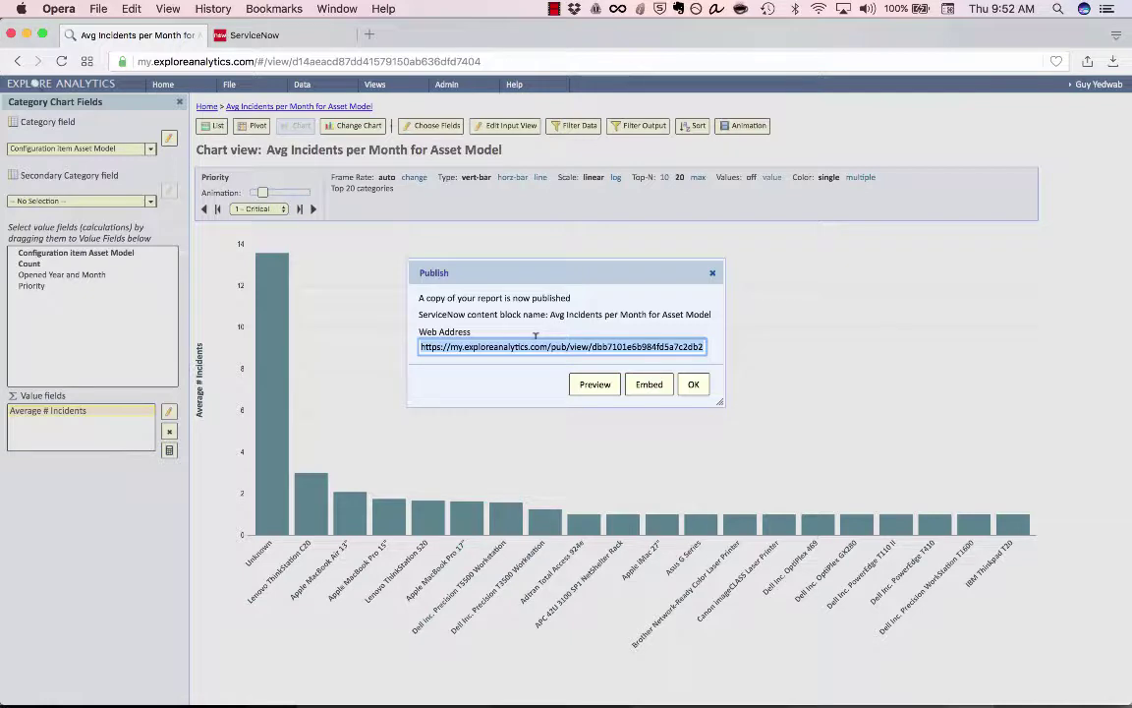
pyautogui.click(649, 383)
pyautogui.click(564, 407)
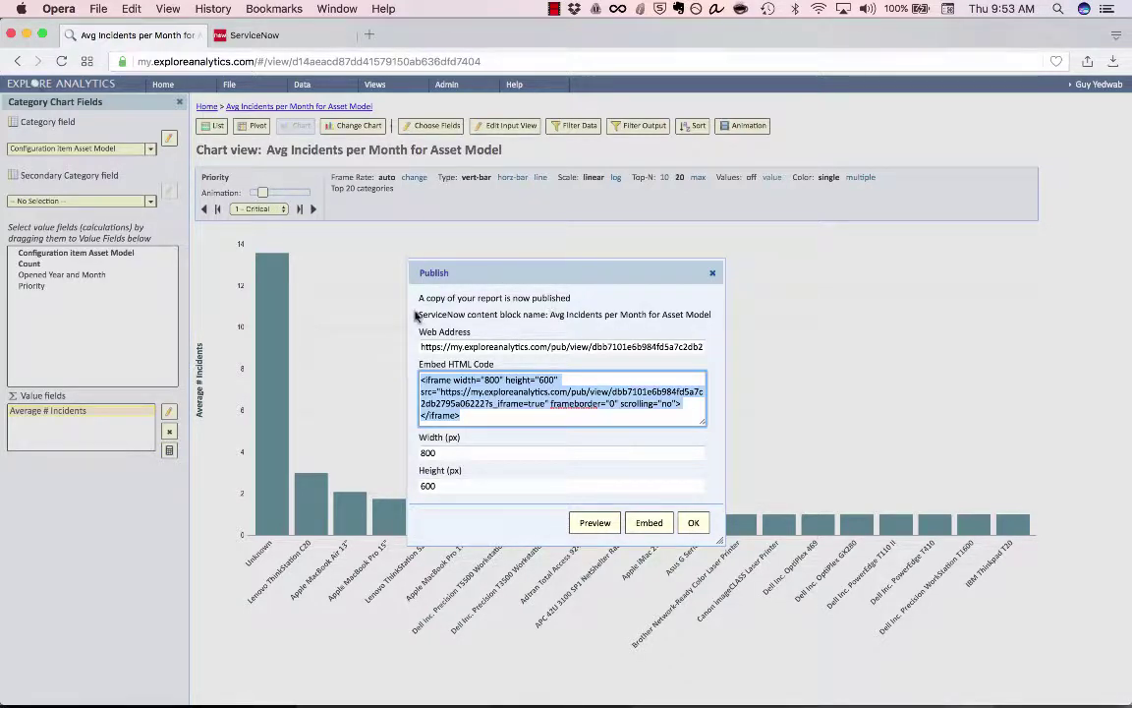
pyautogui.moveTo(419, 313); pyautogui.dragTo(710, 314)
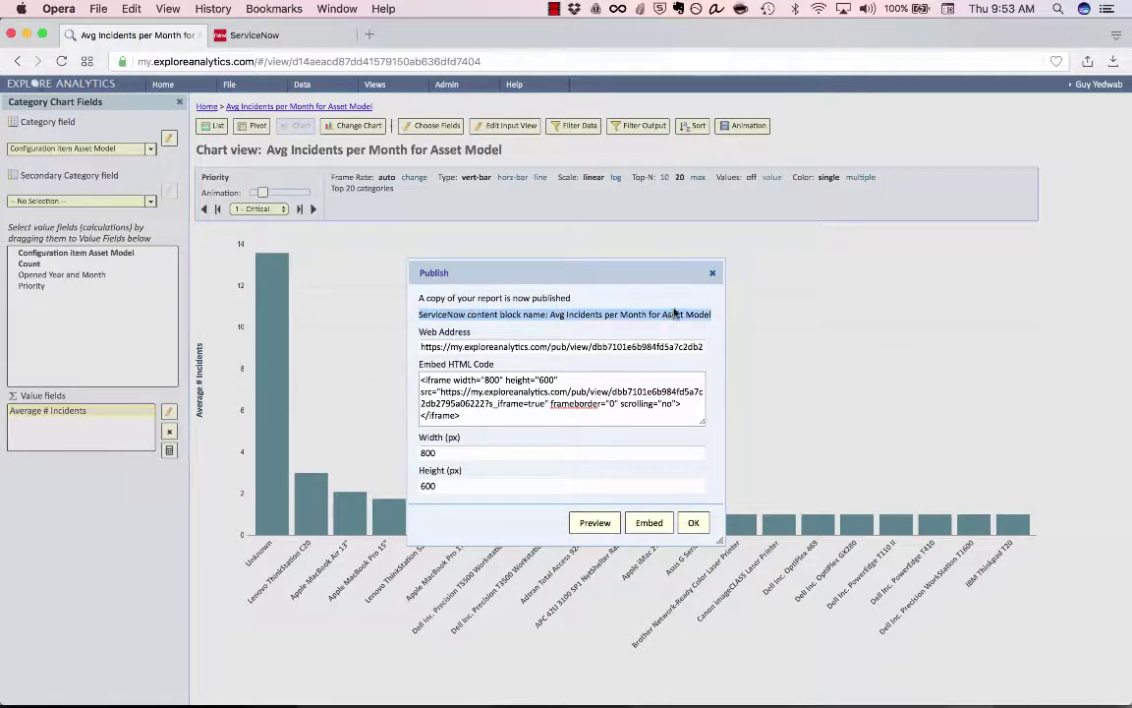
pyautogui.click(713, 272)
# Open the ITSM: Problem Trends dashboard in ServiceNow with the navigation list hidden
pyautogui.click(283, 37)
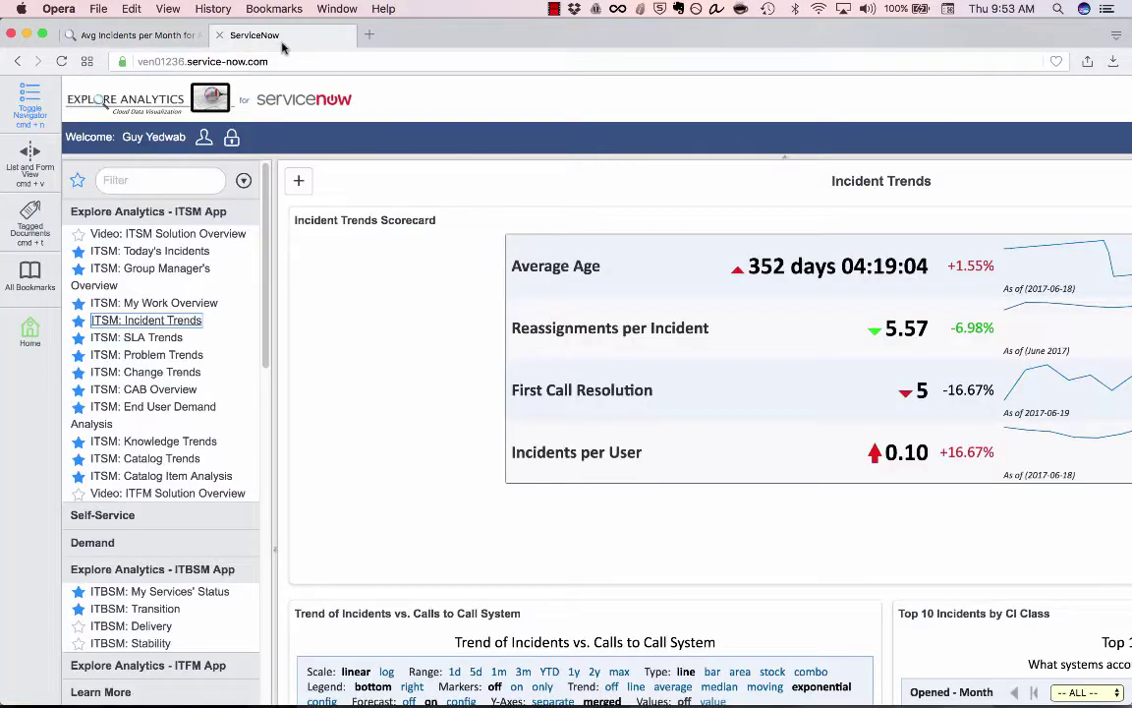
pyautogui.click(172, 355)
pyautogui.click(33, 111)
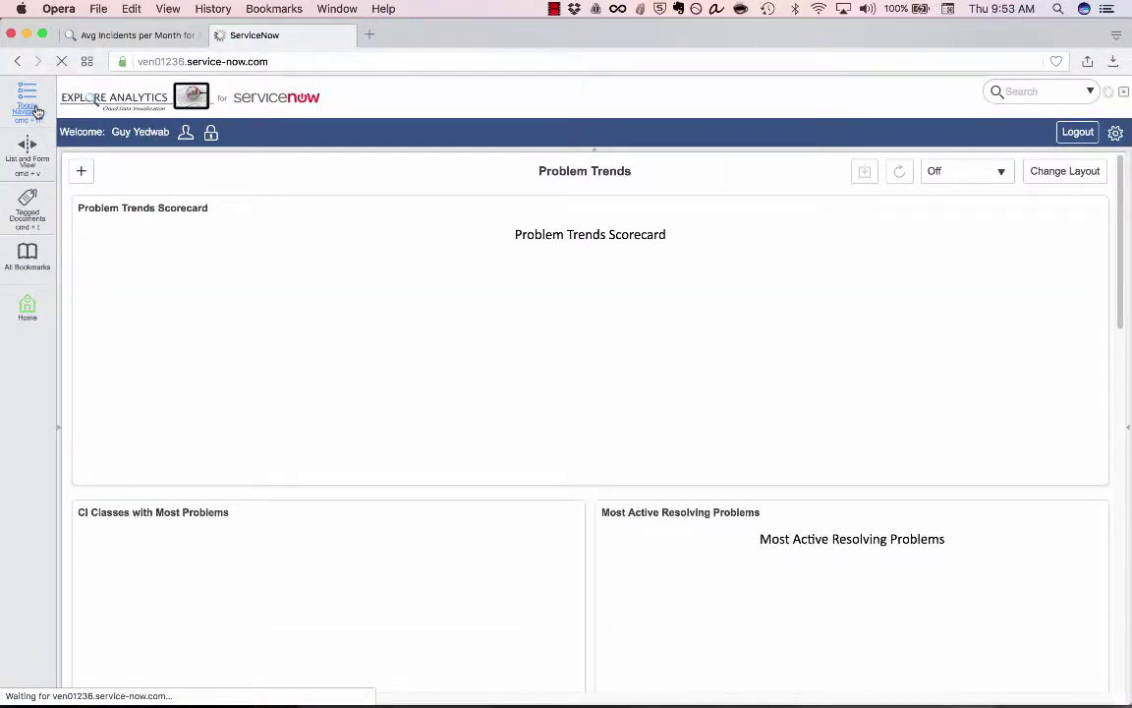
pyautogui.scroll(-2, 200, 499)
pyautogui.scroll(-2, 200, 498)
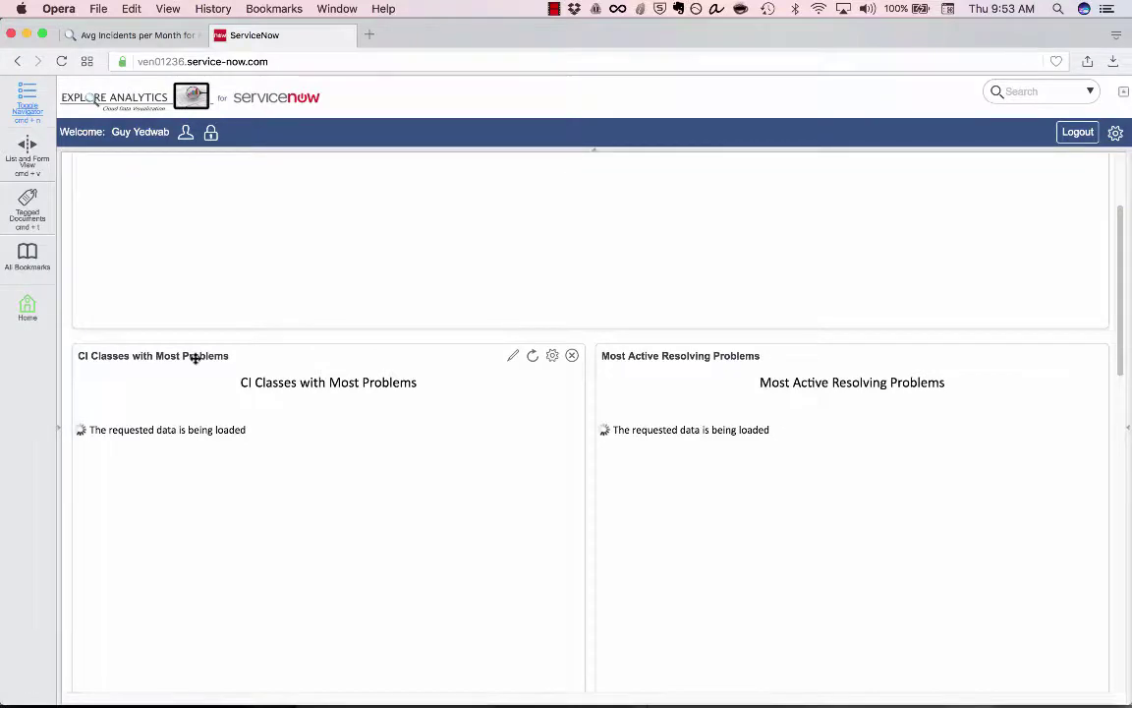
pyautogui.scroll(-2, 194, 443)
pyautogui.scroll(-1, 194, 543)
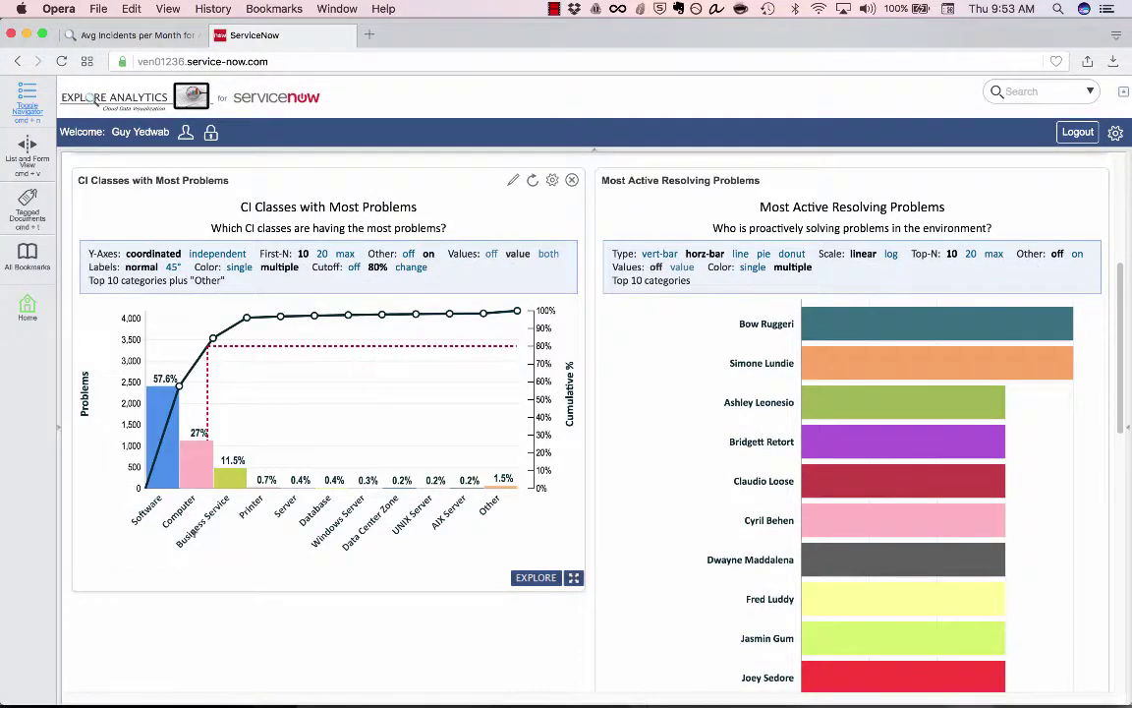
pyautogui.scroll(5, 98, 206)
# Add the Explore Analytics 'Avg Incidents per Month for Asset Model' block to the right-hand slot
pyautogui.click(83, 174)
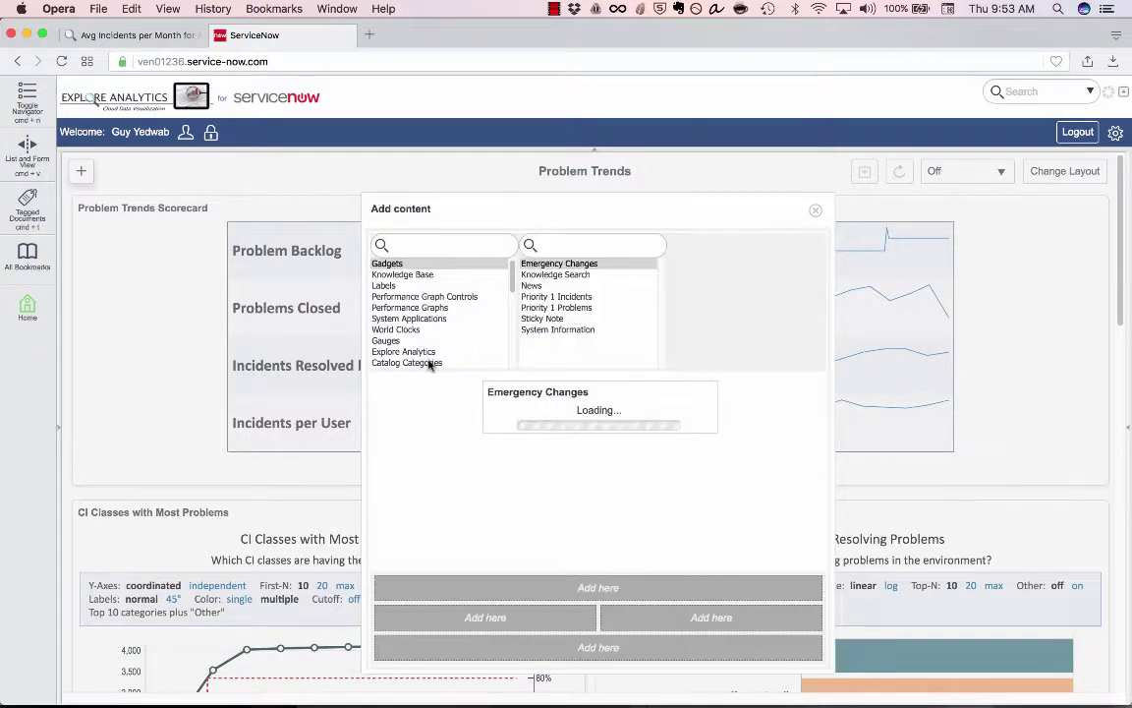
pyautogui.click(423, 352)
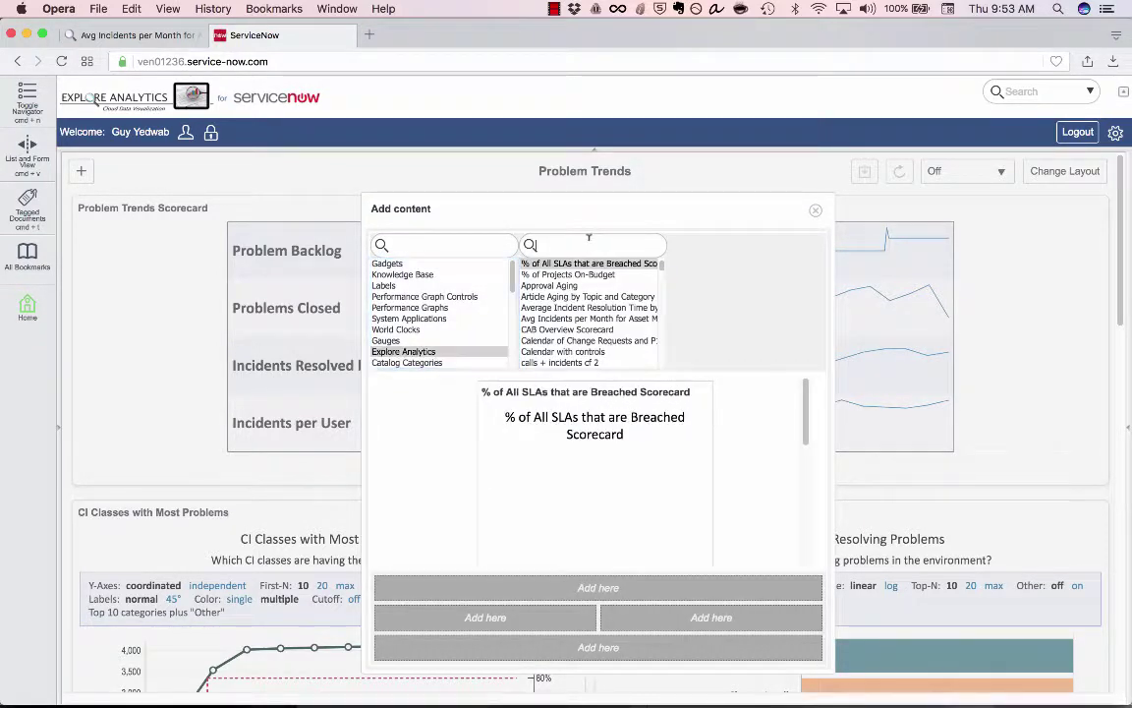
pyautogui.click(593, 319)
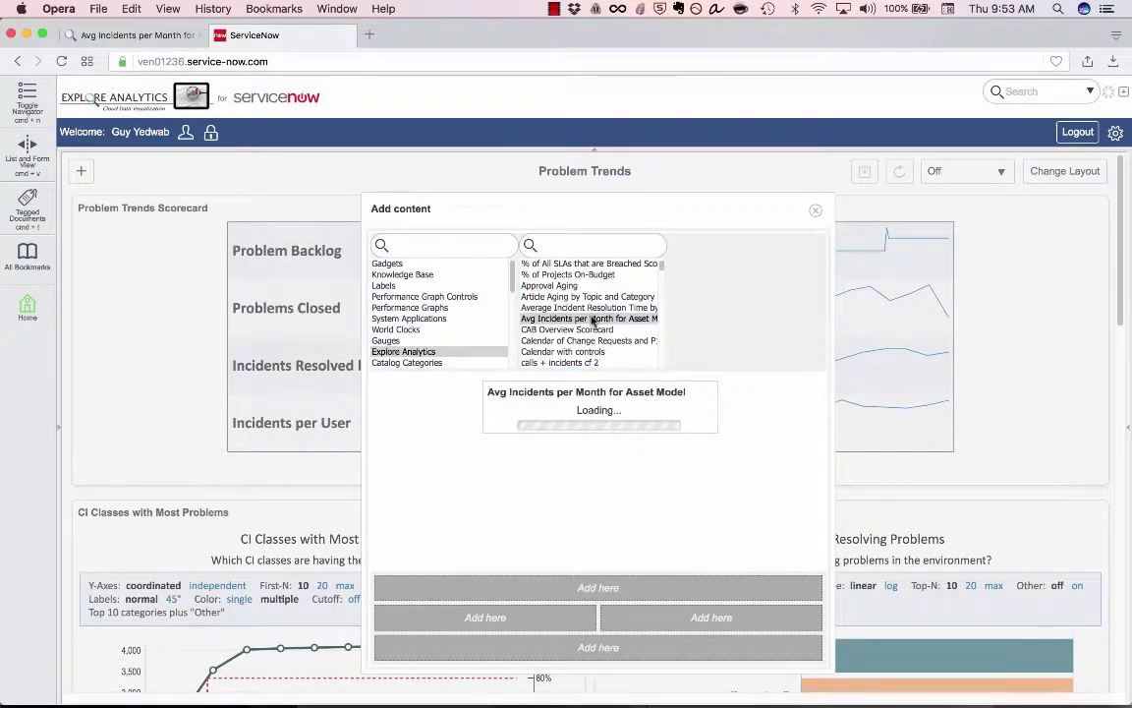
pyautogui.click(673, 620)
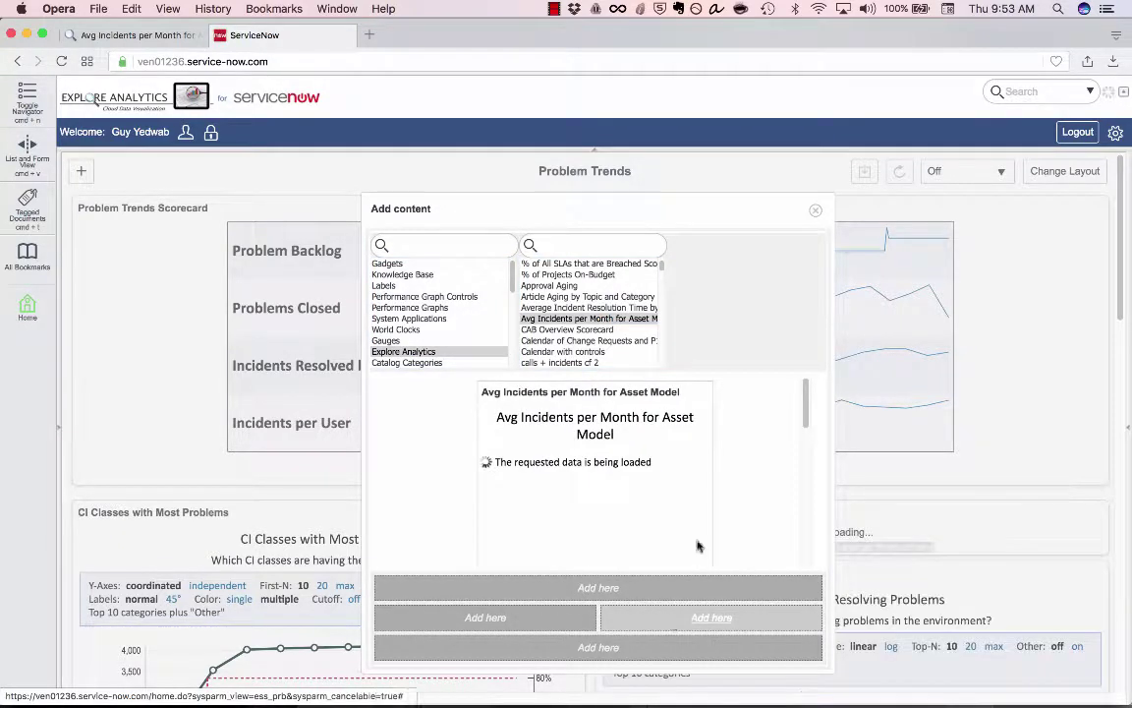
# Close the Add content picker and scroll to the live asset-model chart, Unknown tallest near 12
pyautogui.click(816, 213)
pyautogui.scroll(-6, 816, 212)
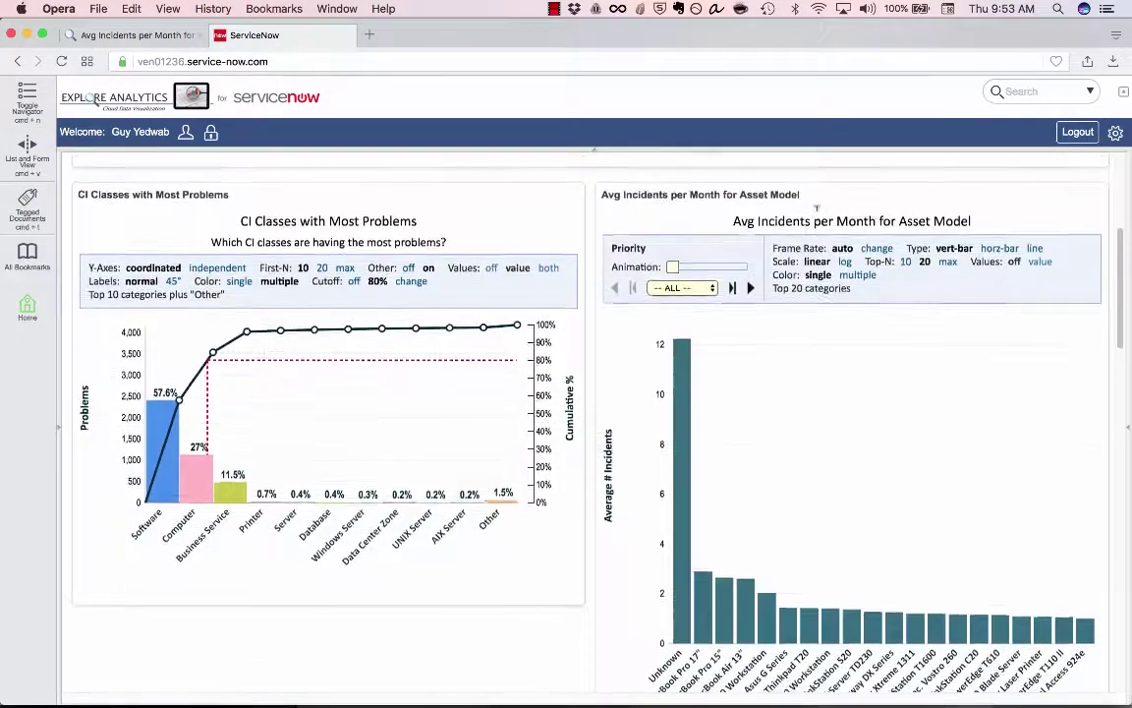
pyautogui.scroll(-2, 222, 423)
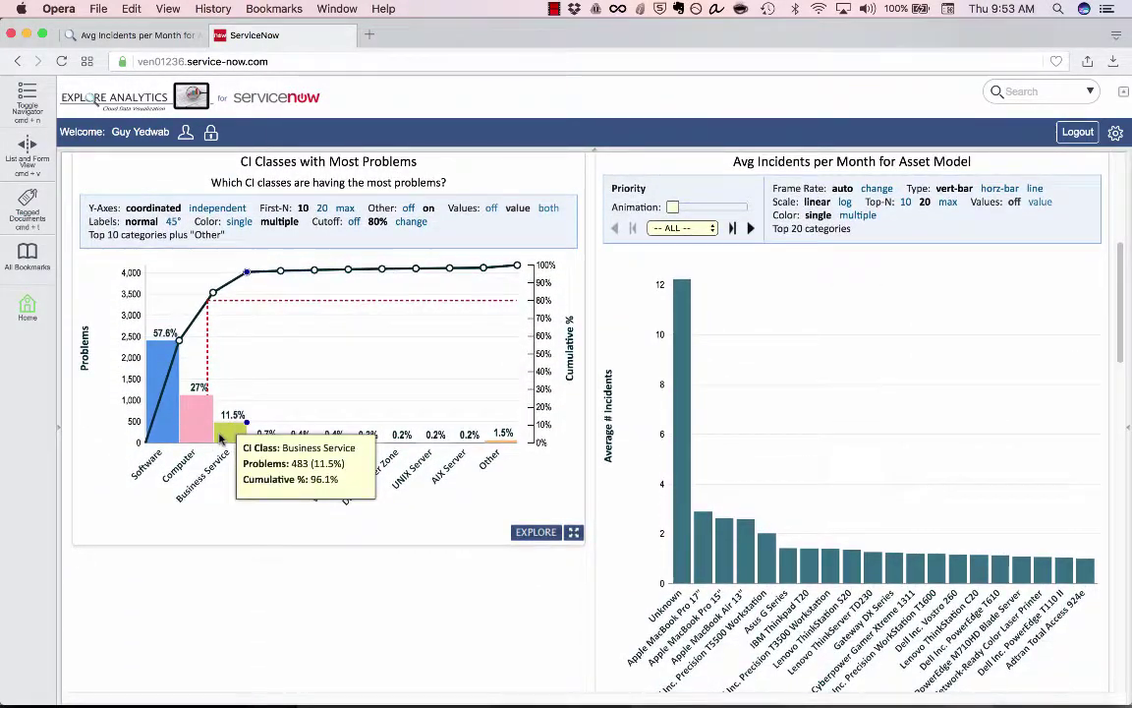
pyautogui.moveTo(708, 393)
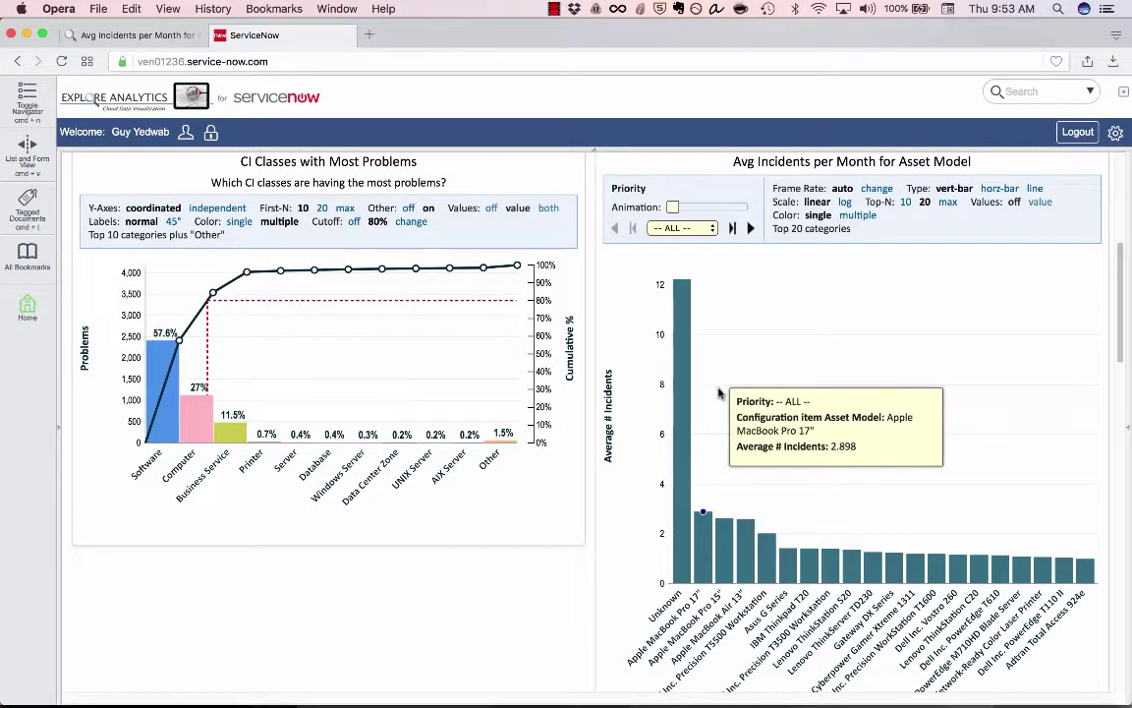